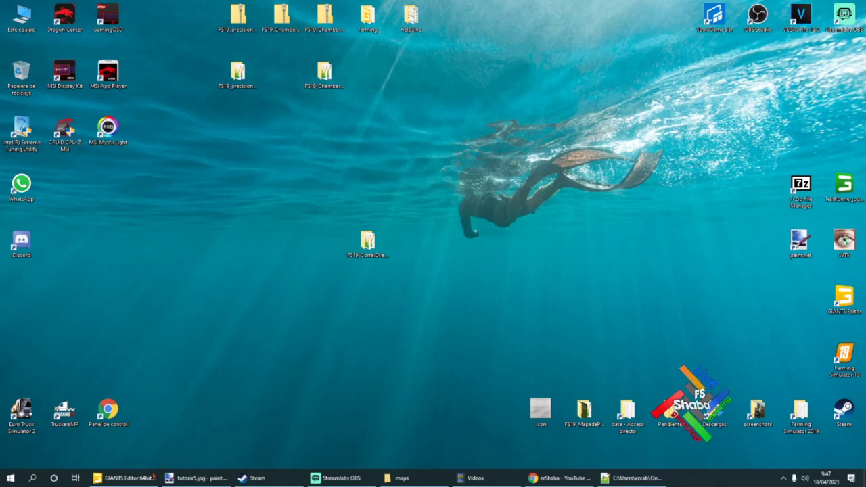
Switch to GIANTS Editor and look over the fenced dairy sheep pen on the map.
mouse_move(124, 478)
left_click(125, 443)
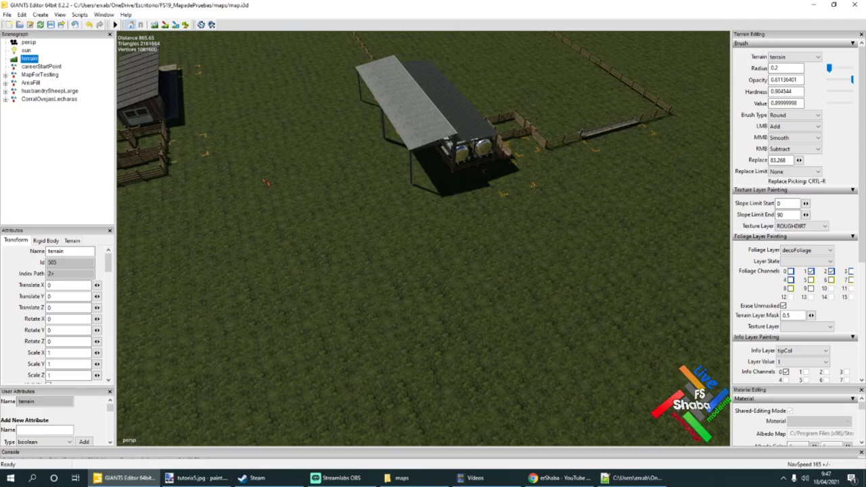
left_click_drag(266, 182, 198, 118, "alt")
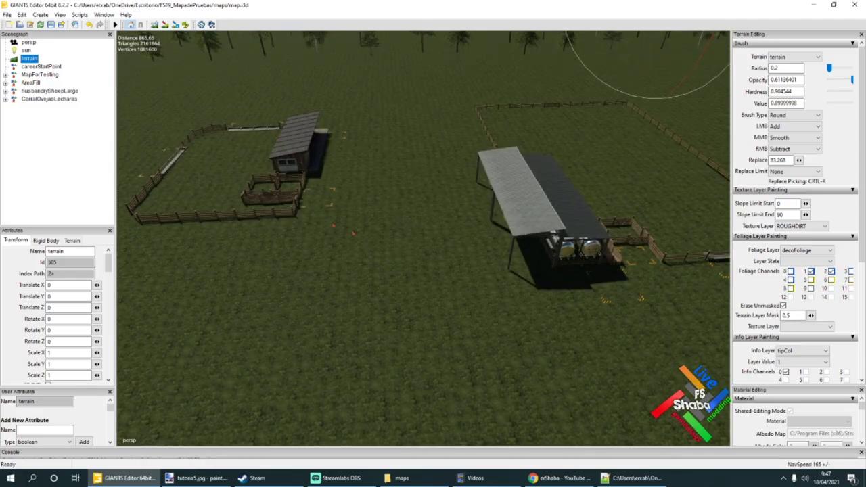
left_click_drag(353, 233, 376, 244, "alt")
scroll(304, 190, "up", 3)
mouse_move(375, 243)
middle_mouse_down()
mouse_move(402, 232)
mouse_move(372, 247)
mouse_move(373, 224)
middle_mouse_up()
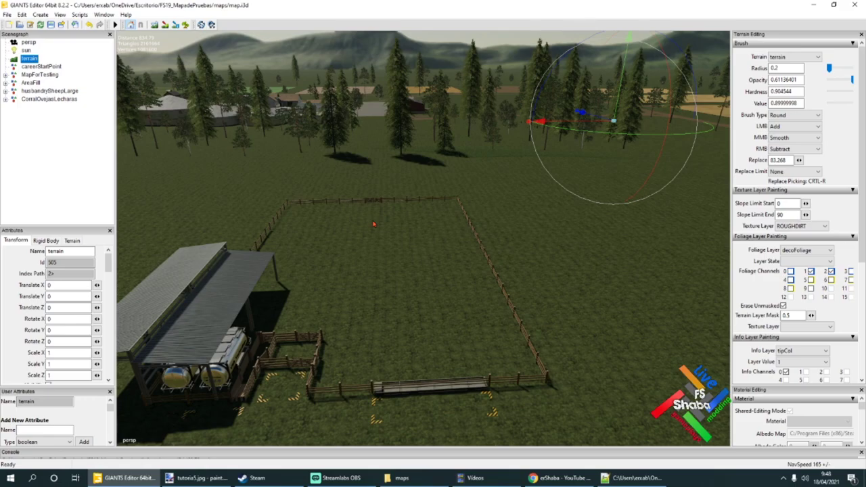
left_click_drag(373, 236, 376, 218, "alt")
scroll(365, 245, "up", 3)
scroll(366, 245, "down", 2)
left_click(86, 90)
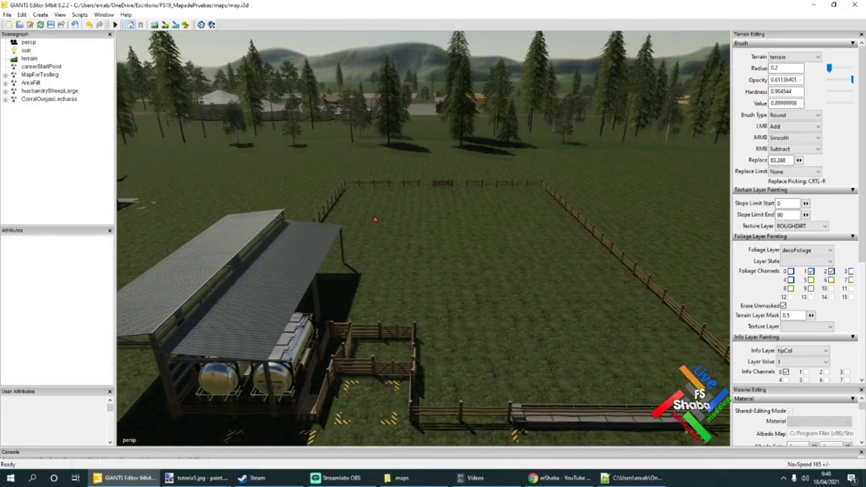
scroll(376, 219, "down", 3)
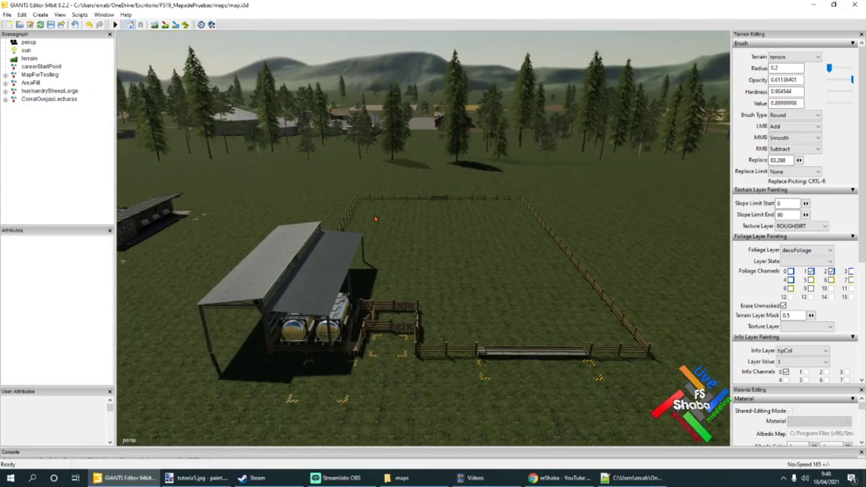
Expand the CorralOvejasLecharas group, collapse its waterTrough branch, and select its navMesh.
left_click(57, 100)
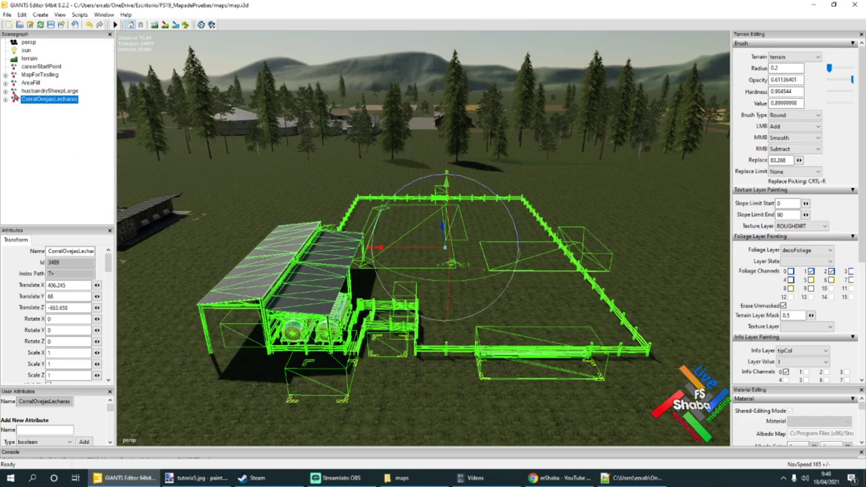
left_click_drag(319, 232, 458, 245, "alt")
scroll(458, 245, "up", 3)
left_click(107, 87)
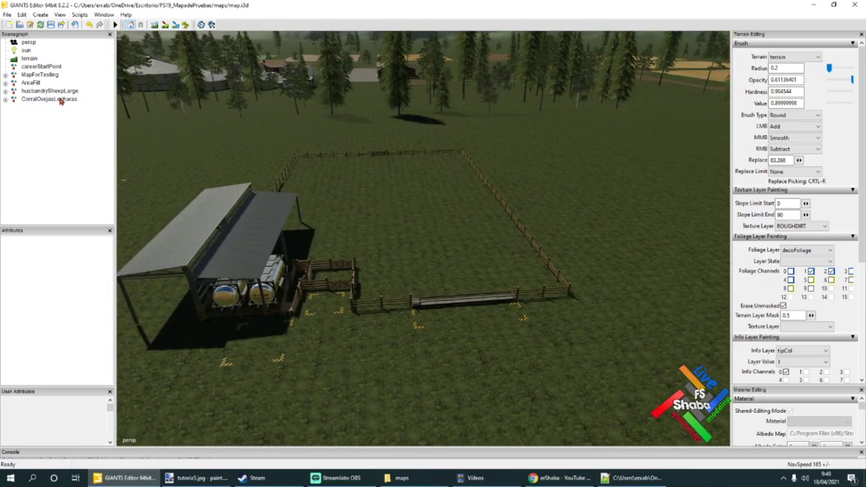
left_click(61, 99)
left_click(7, 102)
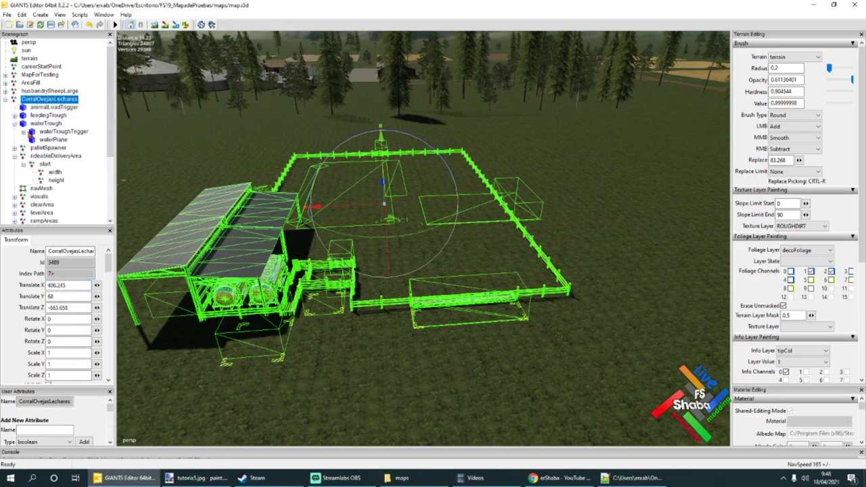
left_click(14, 123)
left_click(40, 172)
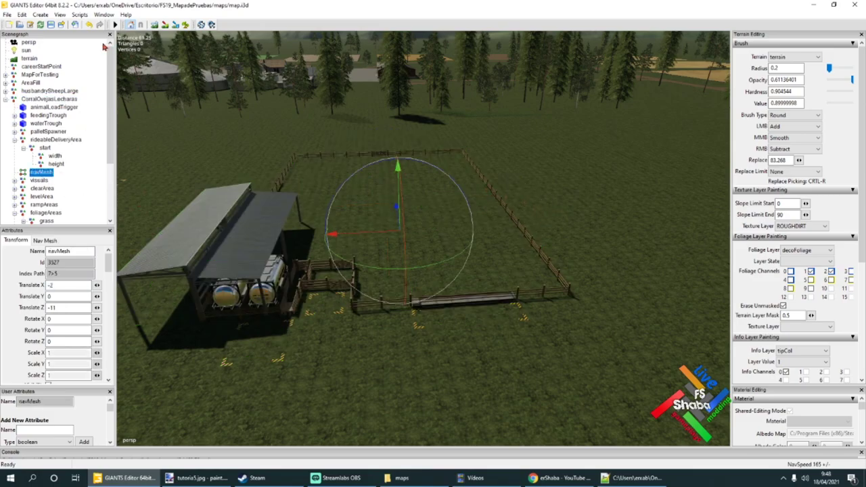
Turn on the display of navigation meshes in the viewport.
left_click(60, 15)
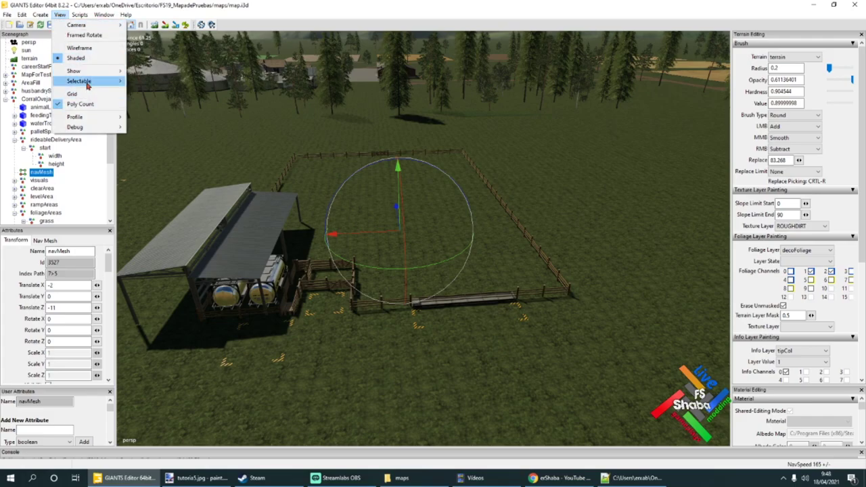
mouse_move(98, 133)
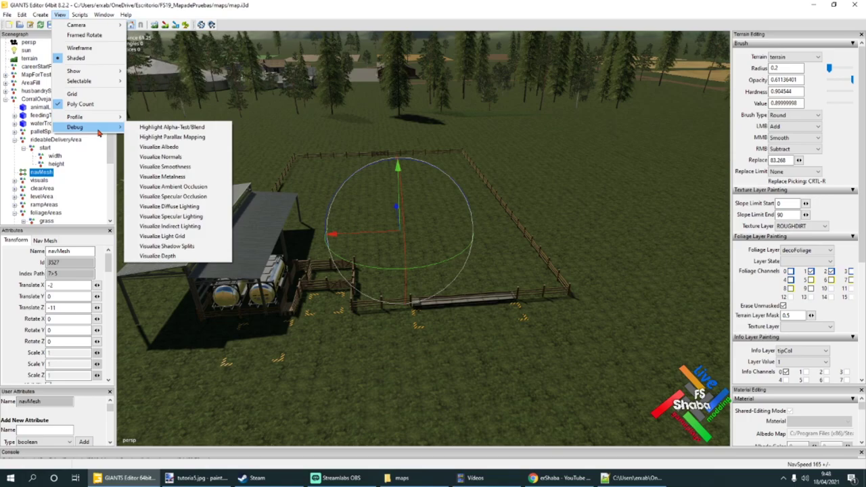
mouse_move(82, 73)
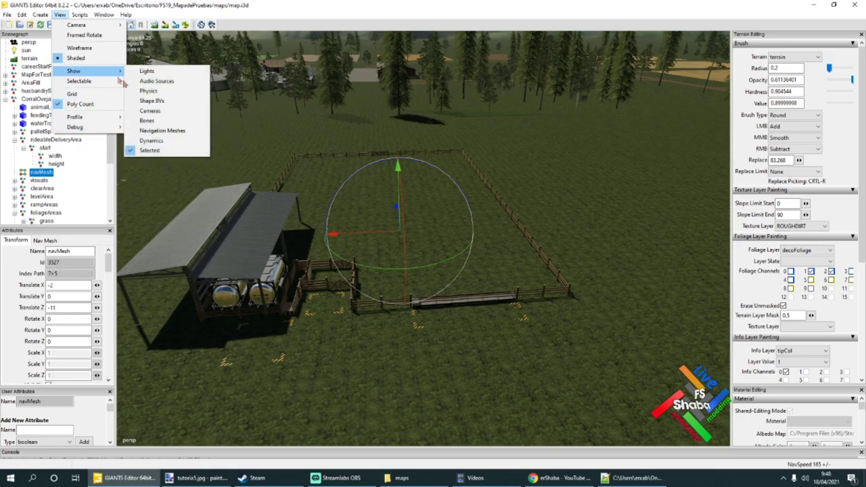
left_click(168, 132)
Examine the extent of the dairy sheep pen's navigation mesh against its fences and shed.
scroll(381, 266, "up", 3)
left_click_drag(381, 265, 262, 304, "alt")
scroll(261, 304, "up", 4)
scroll(260, 302, "down", 3)
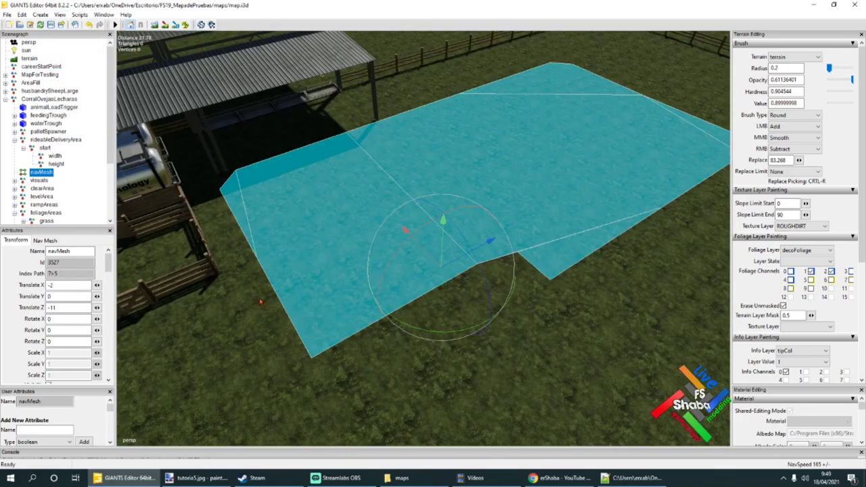
left_click_drag(347, 281, 410, 267, "alt")
left_click_drag(276, 298, 401, 260, "alt")
scroll(401, 259, "down", 3)
scroll(401, 262, "down", 2)
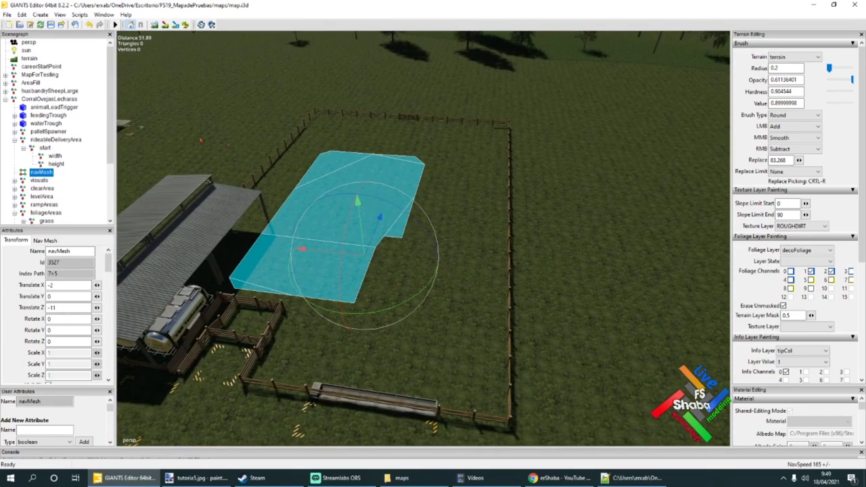
Compare the navigation mesh coverage of the neighbouring animal pens with that of the dairy sheep pen.
scroll(244, 162, "down", 5)
scroll(215, 184, "down", 4)
scroll(243, 207, "up", 4)
mouse_move(243, 207)
left_mouse_down("alt")
mouse_move(286, 237)
mouse_move(244, 197)
left_mouse_up("alt")
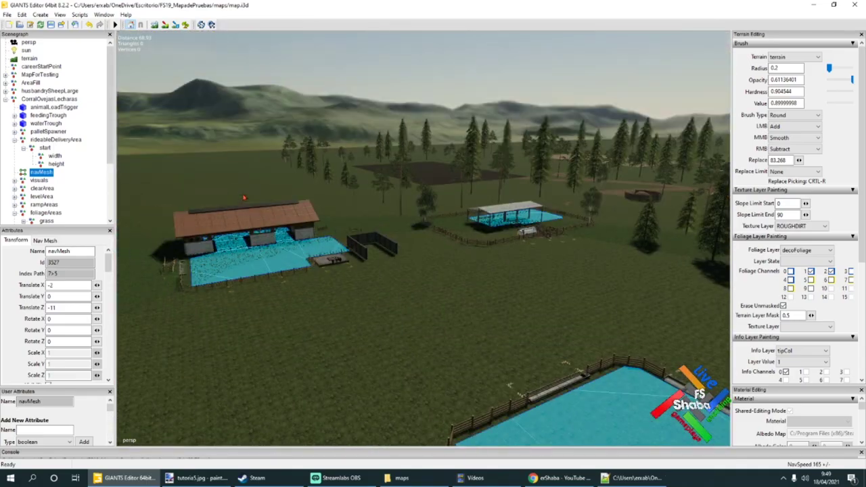
scroll(244, 198, "up", 8)
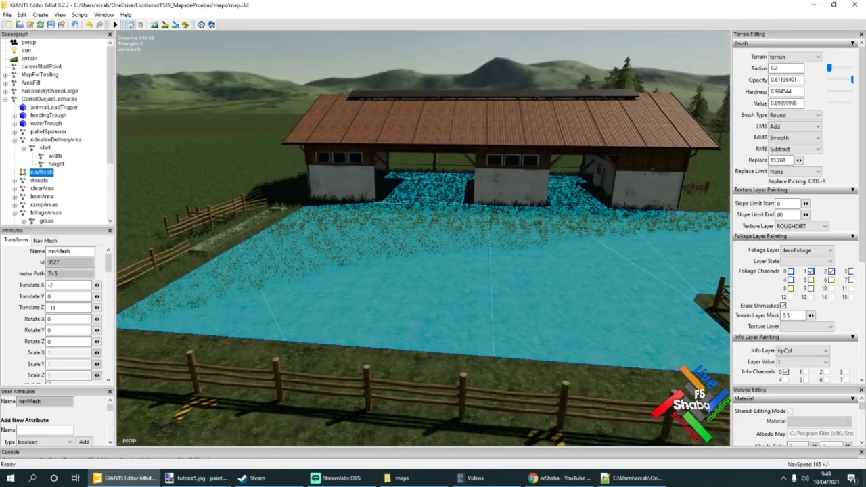
scroll(426, 280, "down", 6)
left_click_drag(343, 273, 468, 279, "alt")
left_click_drag(372, 309, 406, 284, "alt")
scroll(426, 311, "up", 4)
scroll(406, 284, "down", 3)
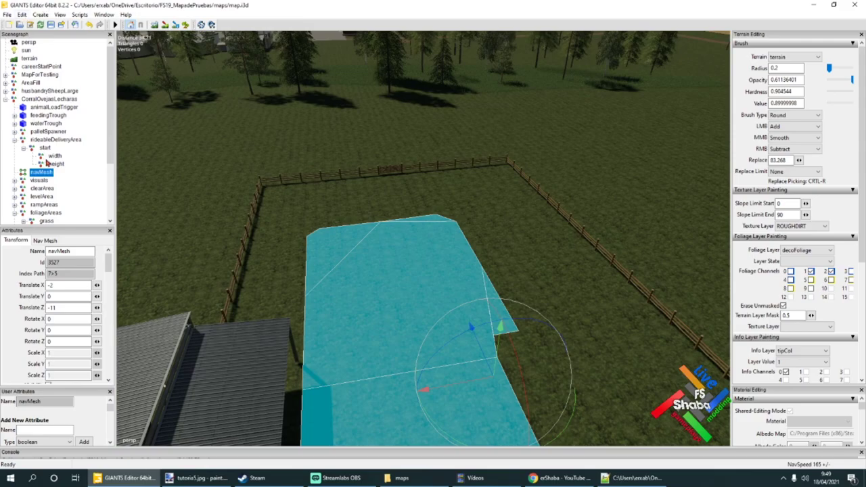
Collapse the rideableDeliveryArea branch and delete the existing navMesh from CorralOvejasLecharas.
left_click(14, 140)
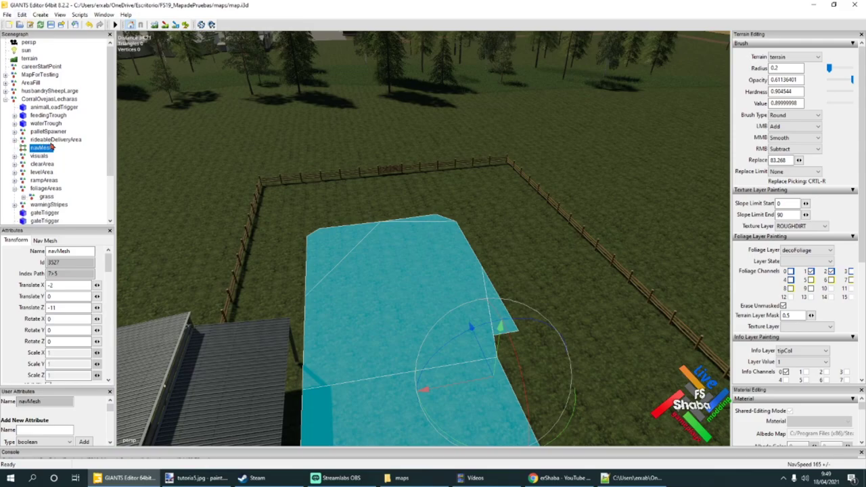
left_click(22, 14)
left_click(47, 99)
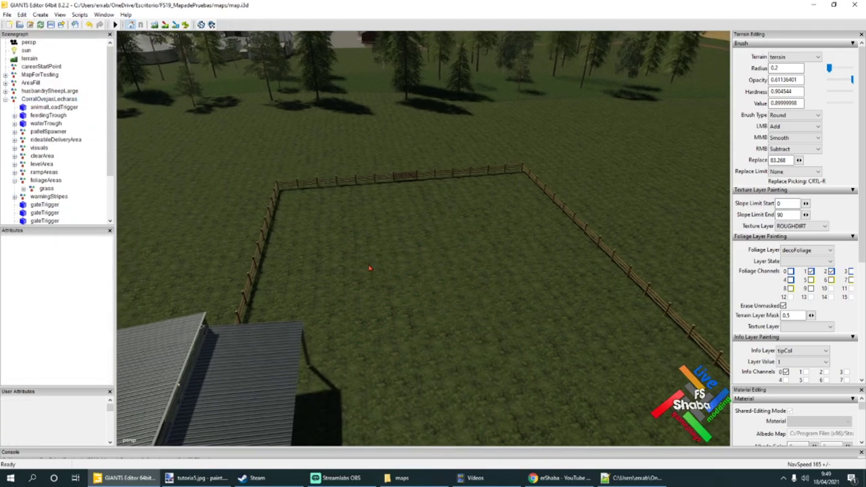
Expand the visuals group of CorralOvejasLecharas and select the hidden navMeshPlanes group inside it.
scroll(369, 268, "down", 2)
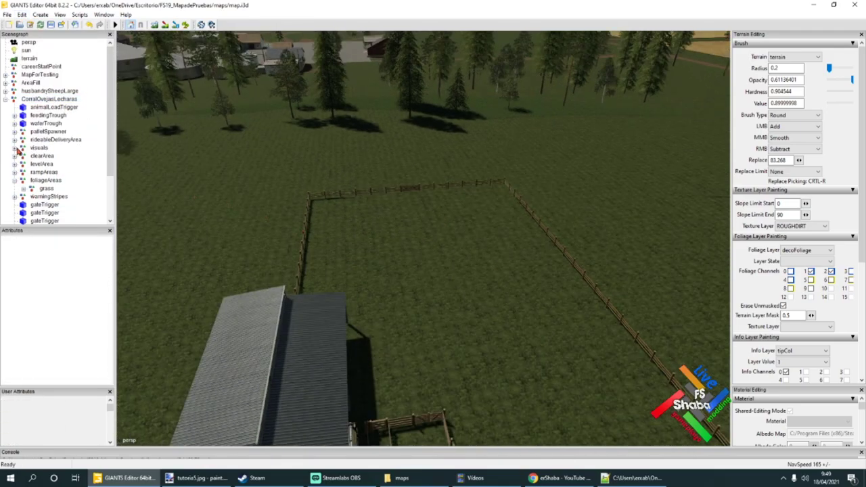
left_click(15, 147)
left_click(23, 163)
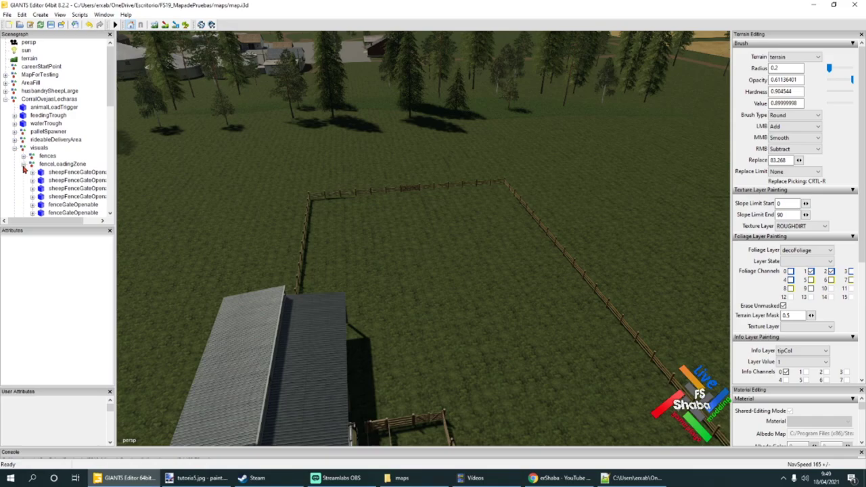
left_click(23, 164)
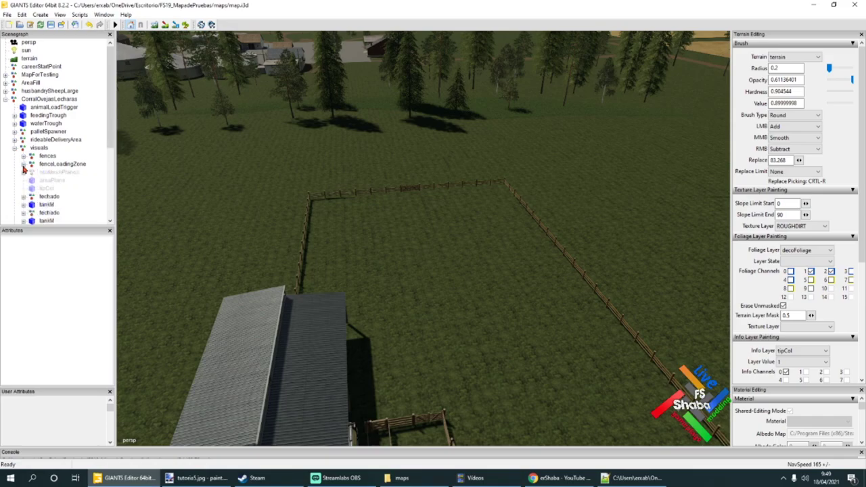
left_click(55, 180)
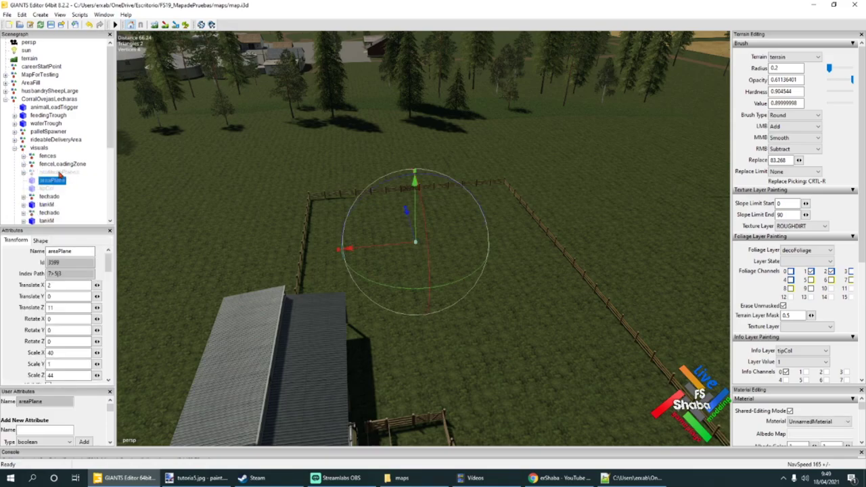
left_click(45, 174)
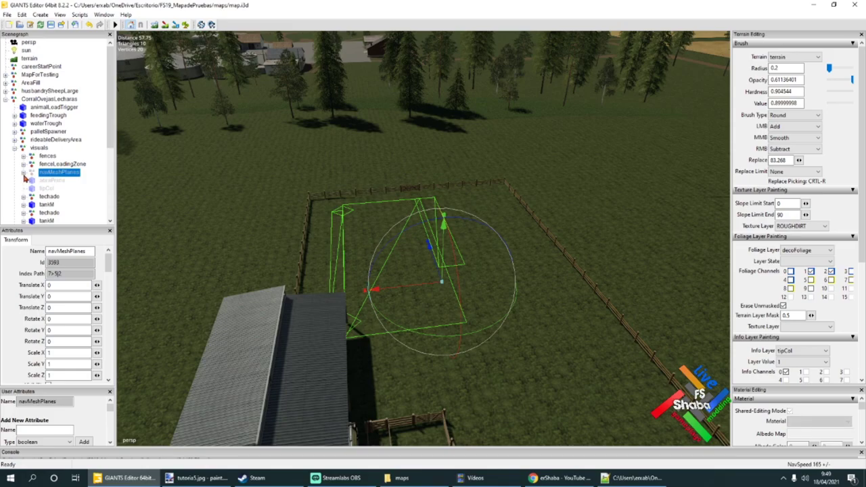
Check the first plane inside navMeshPlanes and turn on visibility for the whole navMeshPlanes group.
left_click(24, 172)
left_click(55, 181)
mouse_move(332, 277)
left_mouse_down("alt")
mouse_move(572, 394)
mouse_move(316, 281)
left_mouse_up("alt")
scroll(315, 281, "up", 3)
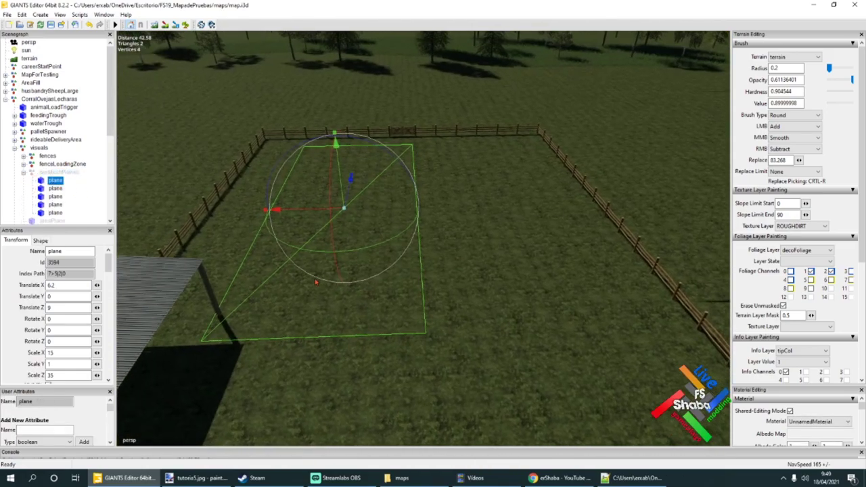
scroll(315, 282, "down", 3)
left_click(57, 174)
scroll(55, 359, "down", 2)
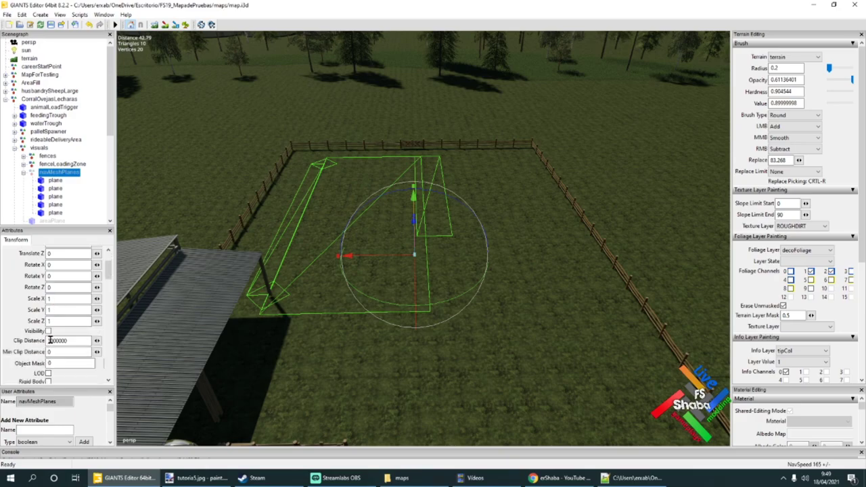
left_click(48, 331)
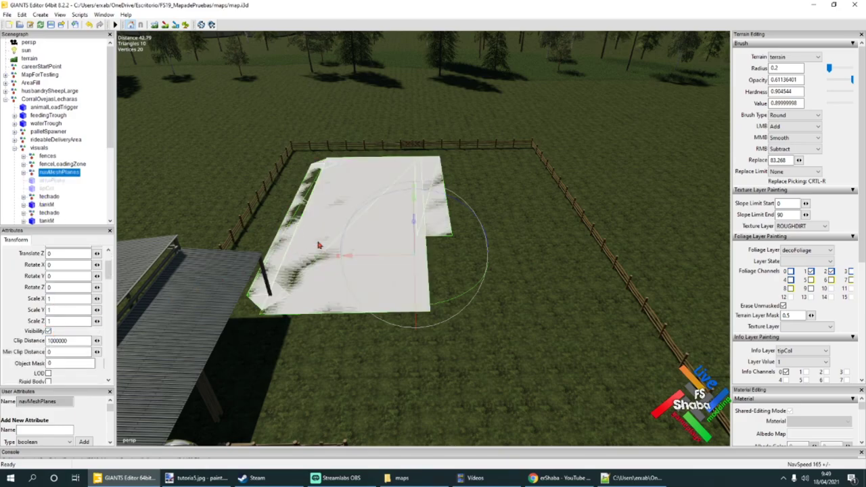
Move the first plane of navMeshPlanes slightly along X to about 5.16.
middle_click_drag(318, 245, 328, 227)
left_click(23, 173)
left_click(55, 180)
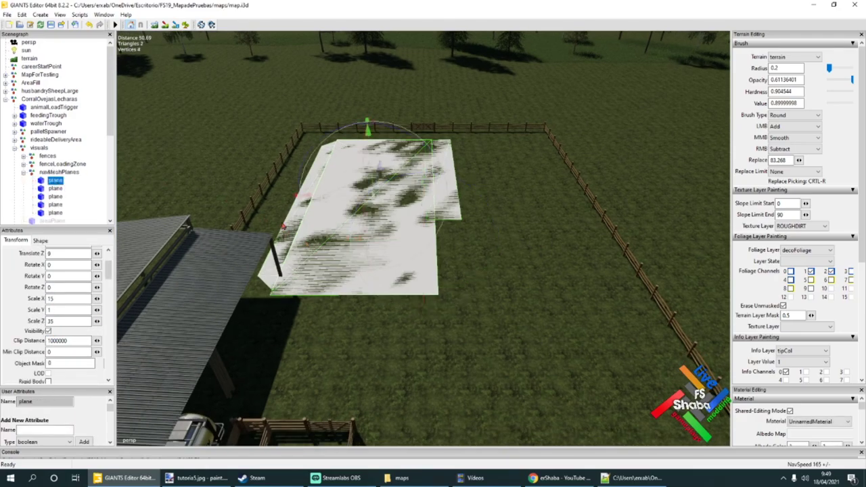
mouse_move(328, 197)
left_mouse_down()
mouse_move(354, 199)
mouse_move(338, 198)
left_mouse_up()
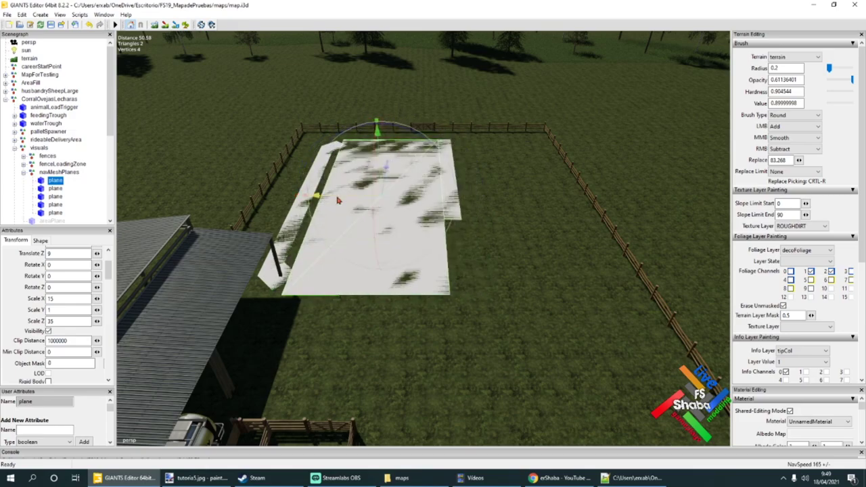
Delete the second, third and fourth planes from navMeshPlanes, keeping the first and last ones.
left_click(48, 188)
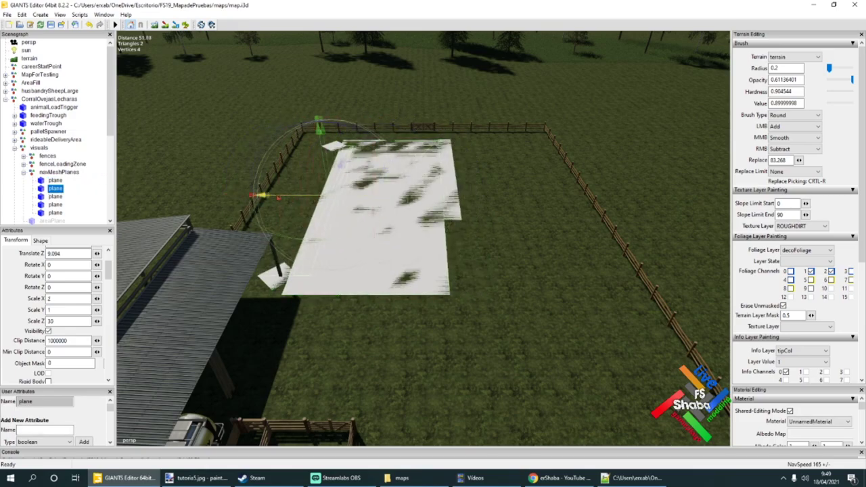
left_click(57, 213, "shift")
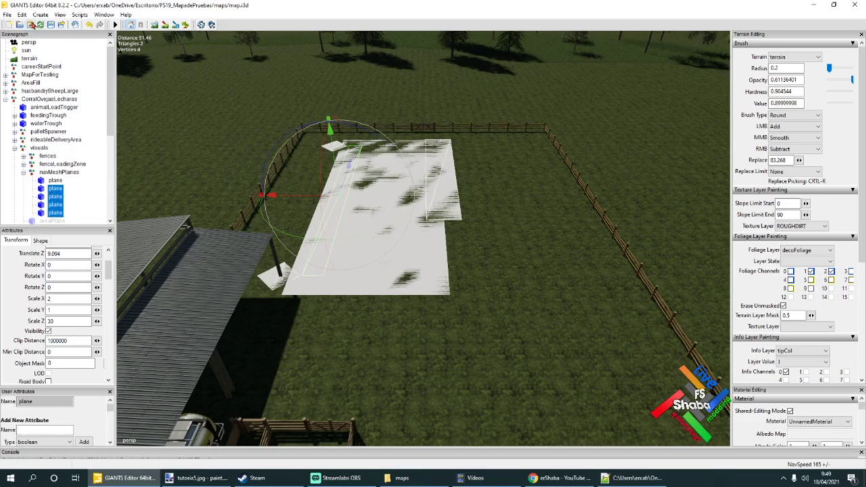
left_click(56, 196)
left_click(57, 189)
left_click(57, 205, "shift")
left_click(21, 15)
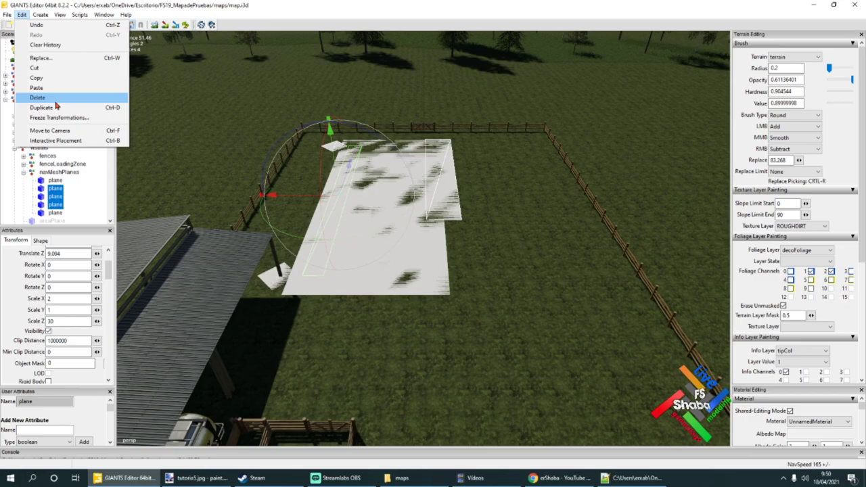
left_click(55, 102)
Move the large first plane along X to about -12.02, against the pen's long fence opposite the shed.
left_click(358, 251)
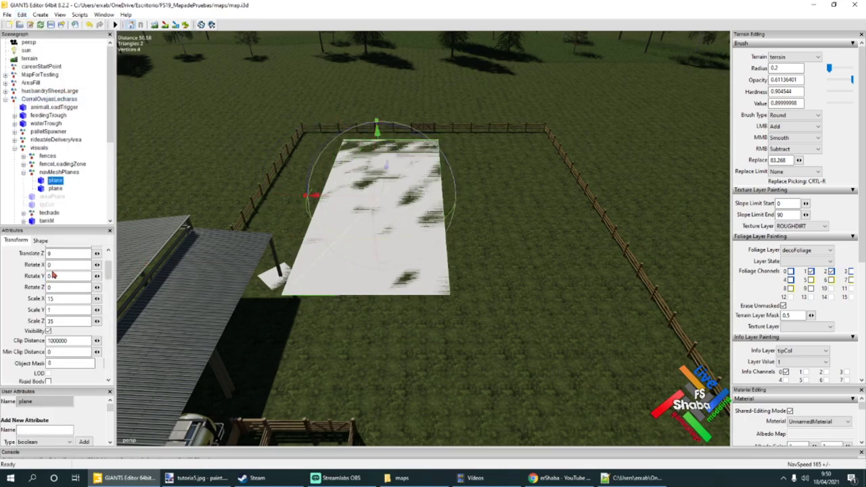
scroll(56, 274, "up", 2)
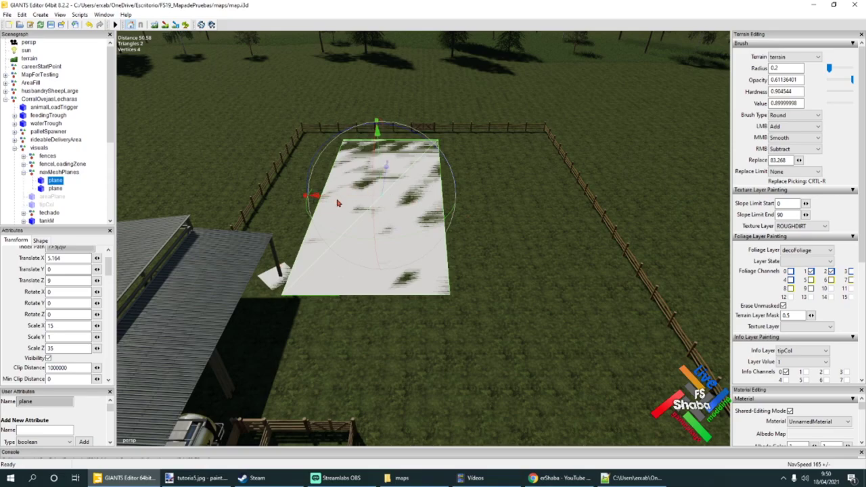
left_click_drag(339, 202, 474, 213)
left_click_drag(475, 212, 403, 303, "alt")
right_click_drag(403, 303, 382, 266)
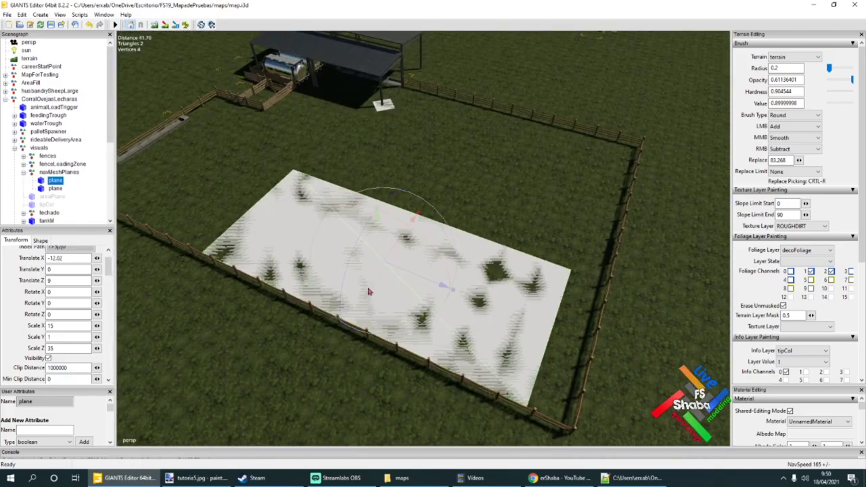
Move the large first plane along X to about -11.6, slightly in from the pen's long fence.
left_click_drag(390, 258, 444, 280)
scroll(364, 265, "down", 3)
scroll(433, 290, "up", 3)
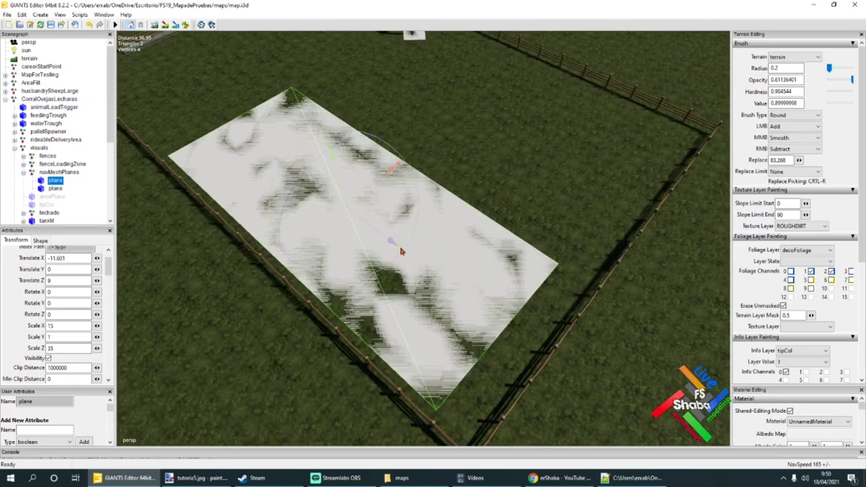
Stretch the large plane along the long fence to a Z scale of about 55.66, positioned at Z about -0.04.
left_click_drag(401, 252, 581, 211)
left_click_drag(508, 285, 391, 257, "alt")
scroll(449, 304, "up", 4)
scroll(427, 305, "down", 6)
scroll(434, 303, "up", 4)
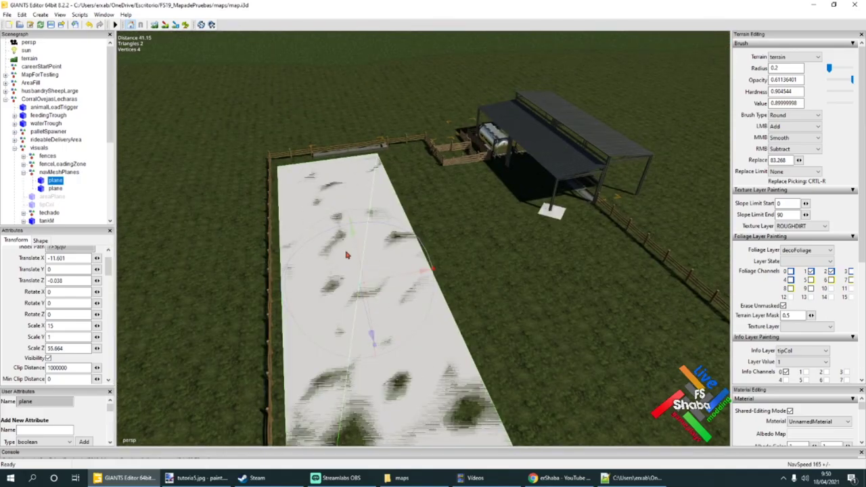
Widen the large plane to an X scale of about 16.44 and shift it to X about -11.01.
left_click_drag(346, 255, 433, 269, "alt")
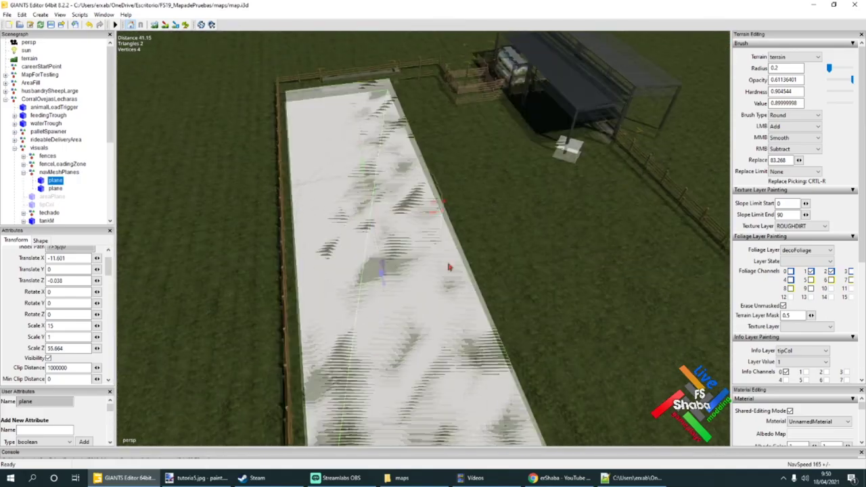
scroll(433, 270, "down", 3)
scroll(464, 289, "up", 4)
left_click_drag(518, 286, 437, 225, "alt")
scroll(437, 225, "down", 2)
left_click_drag(444, 177, 423, 259)
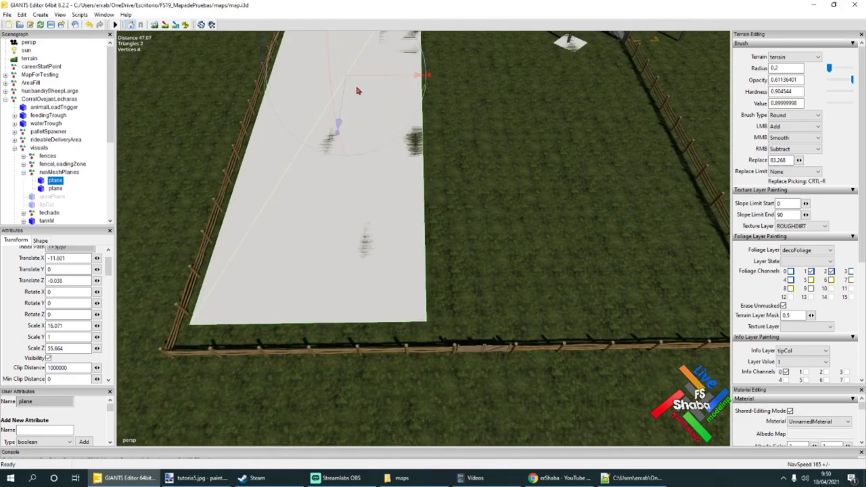
left_click_drag(369, 79, 374, 78)
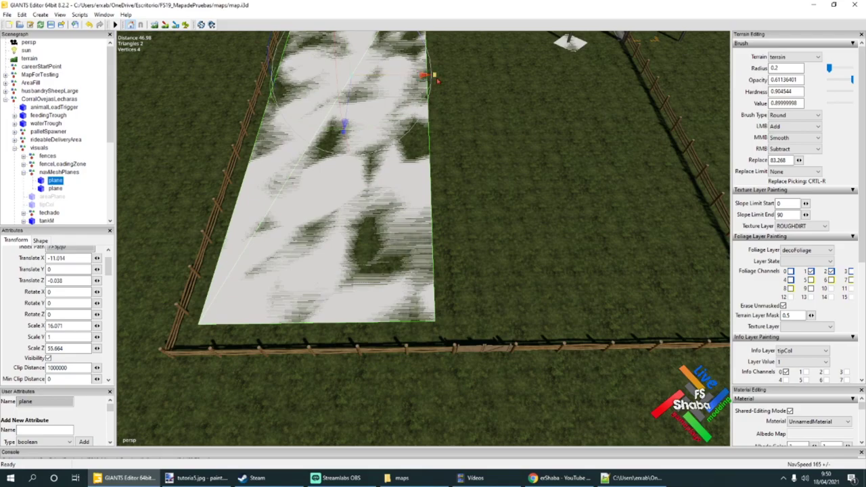
left_click_drag(436, 76, 439, 76)
left_click_drag(492, 173, 490, 158, "alt")
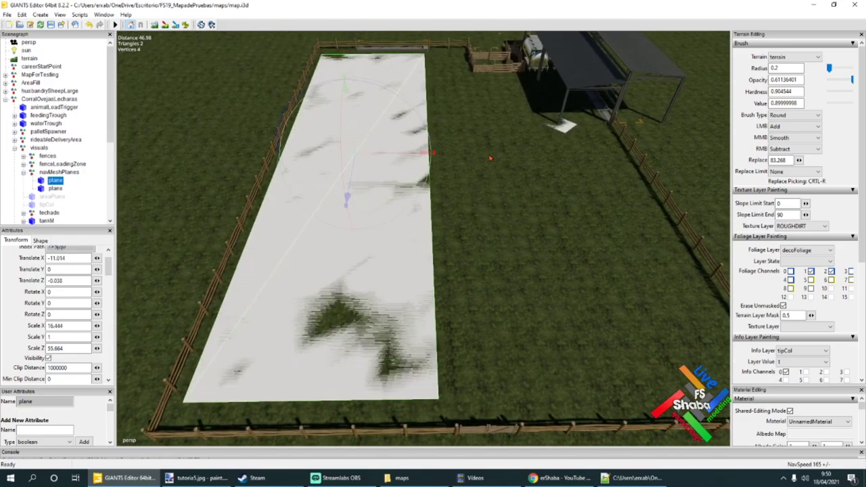
Duplicate the large plane, place the copy beside it at X about 5.49 and shorten it to a Z scale of about 31.37.
key("ctrl+d")
left_click_drag(391, 153, 527, 163)
left_click_drag(517, 209, 494, 8)
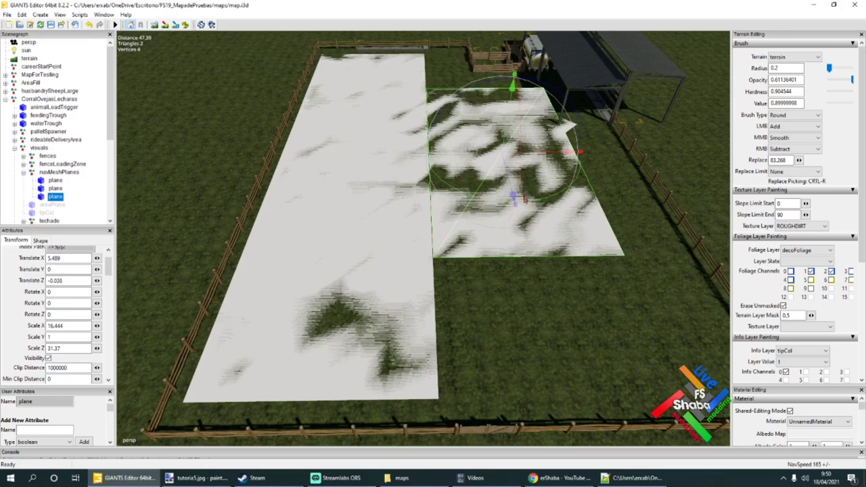
Fit the shorter plane against the shed-side fence at X about 10.92 and Z about 12.29, with a Z scale of about 29.23.
left_click_drag(519, 212, 554, 295)
left_click_drag(638, 234, 651, 232)
scroll(651, 255, "up", 3)
left_click_drag(568, 262, 537, 263, "alt")
scroll(509, 228, "down", 3)
left_click_drag(462, 236, 469, 266)
scroll(469, 261, "up", 3)
left_click_drag(490, 187, 496, 188)
left_click_drag(512, 232, 381, 236, "alt")
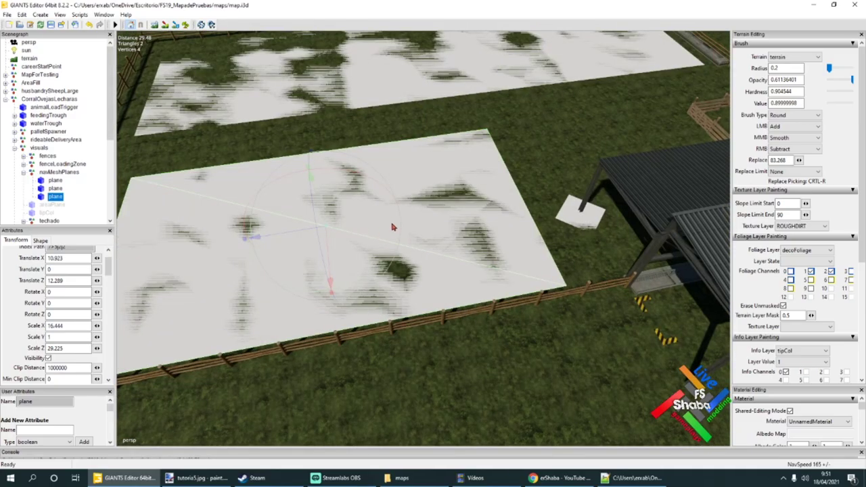
Lengthen the shed-side plane to a Z scale of about 31.47 and shift it to Z about 10.26.
left_click_drag(248, 239, 290, 232)
right_click_drag(294, 241, 319, 228)
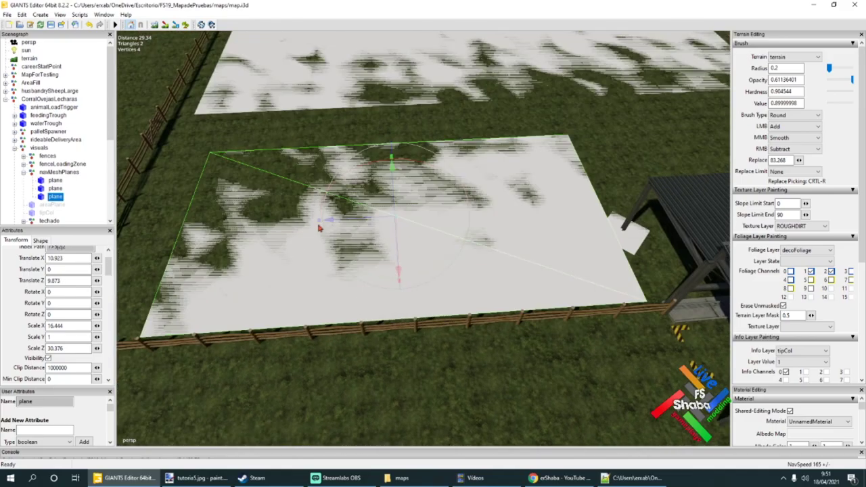
left_click_drag(320, 224, 376, 226)
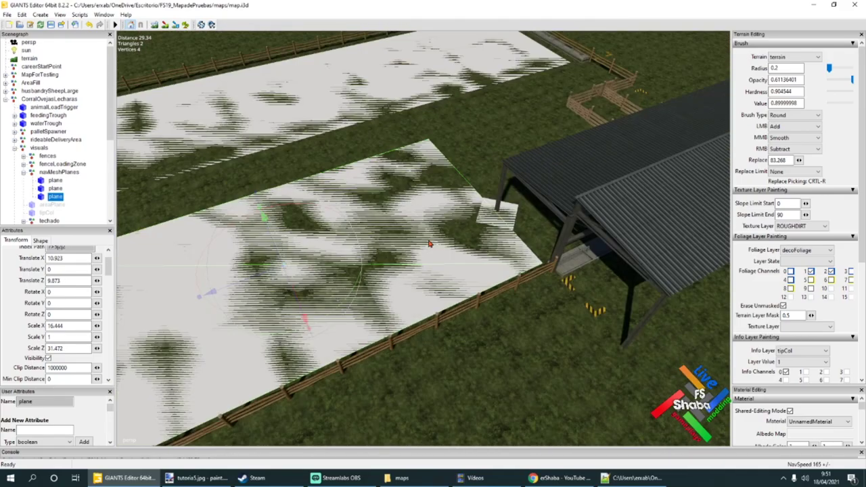
middle_click_drag(377, 227, 414, 244, "alt")
left_click_drag(414, 244, 380, 256, "alt")
scroll(420, 239, "down", 4)
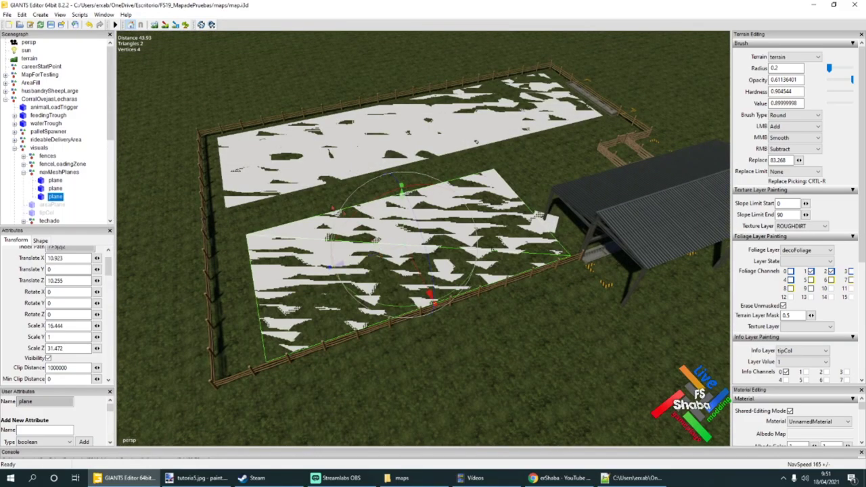
Shift the long plane to Z about -0.81 and the shed-side plane to Z about 11.19.
left_click(364, 161)
left_click_drag(386, 138, 390, 138)
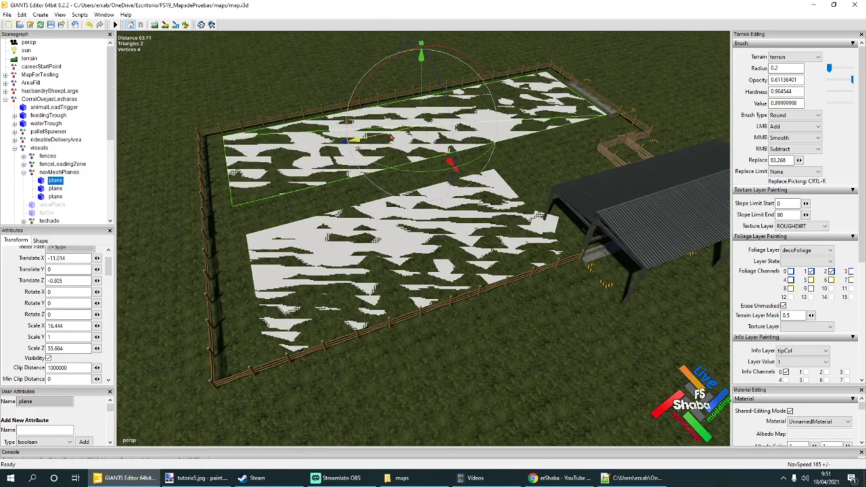
left_click(354, 262)
left_click_drag(378, 257, 368, 255)
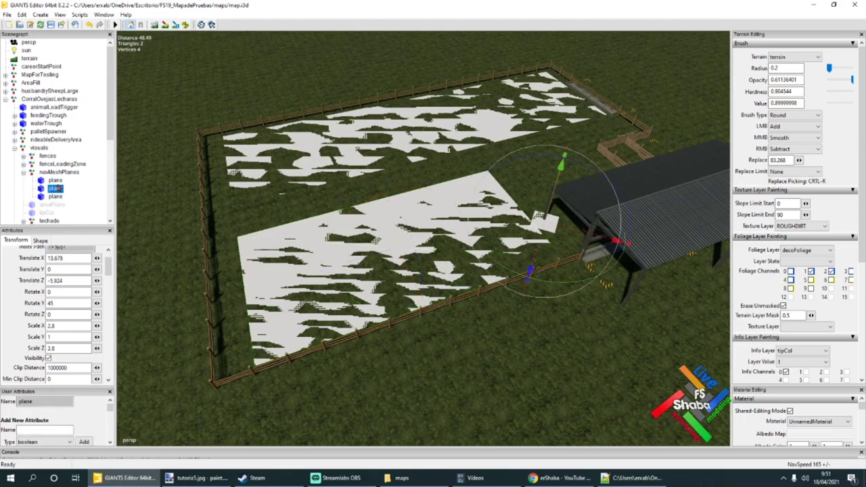
Duplicate the shed-side plane over the gap between both planes at X about -0.02, Z about -0.14, narrowing it to X scale 6.08.
key("ctrl+d")
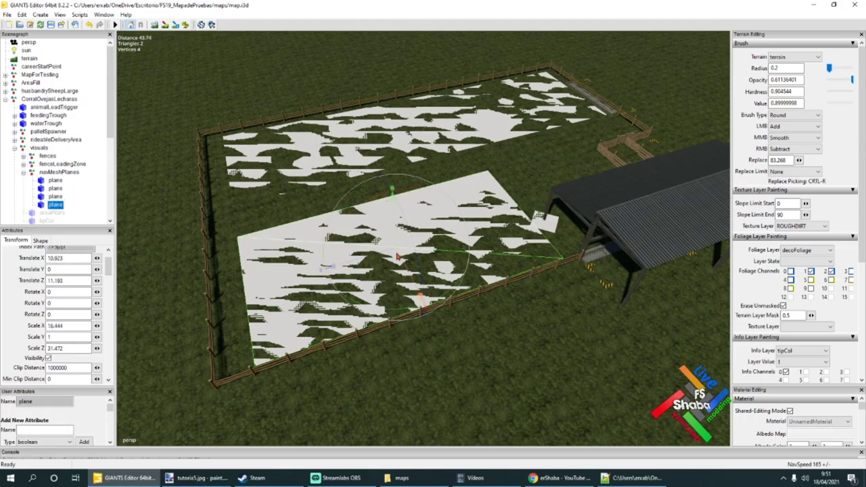
left_click_drag(403, 265, 430, 169)
left_click_drag(388, 231, 470, 240, "alt")
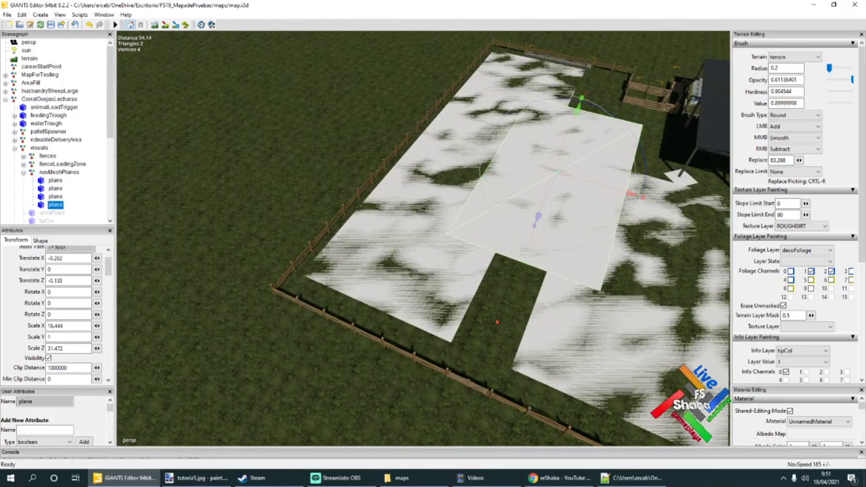
left_click_drag(515, 226, 525, 264, "alt")
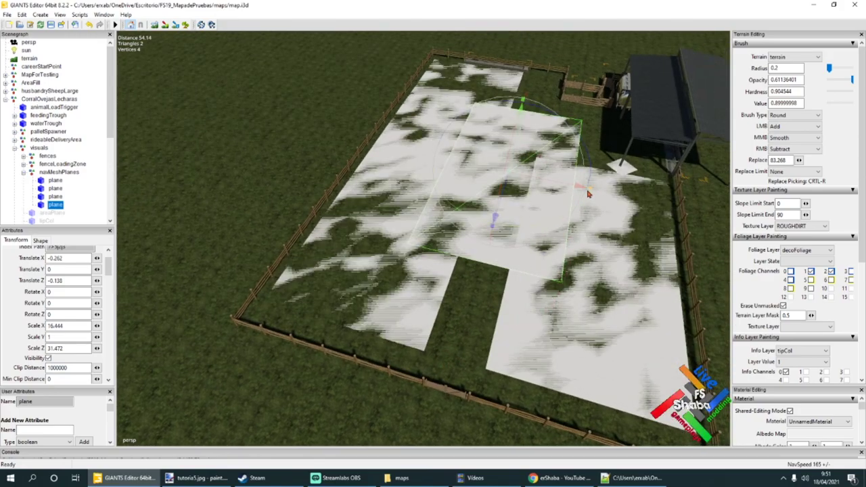
left_click_drag(588, 195, 534, 182)
scroll(473, 270, "up", 3)
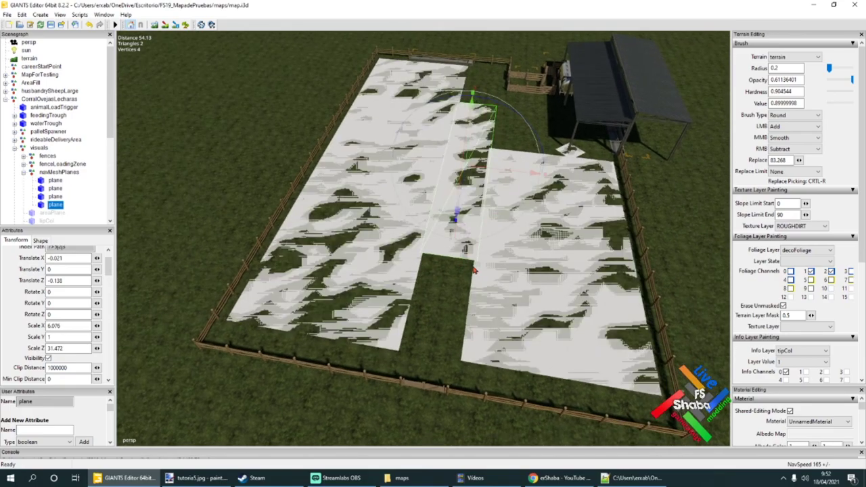
Extend the narrow middle strip toward the wooden loading enclosure, with a Z scale of about 45.24 and Z about -5.99.
left_click_drag(454, 263, 440, 290, "alt")
scroll(441, 290, "down", 4)
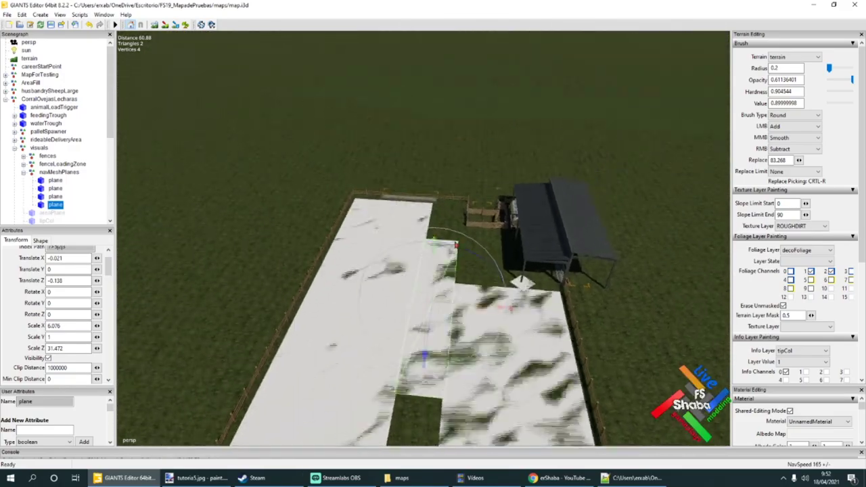
scroll(455, 251, "up", 2)
left_click_drag(455, 243, 561, 283, "alt")
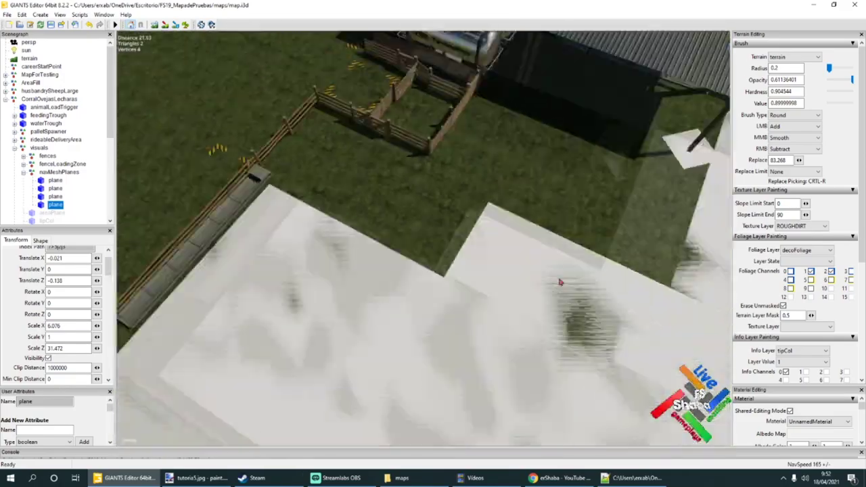
scroll(561, 282, "down", 4)
left_click_drag(519, 251, 457, 248, "alt")
left_click_drag(516, 253, 596, 268)
left_click_drag(483, 277, 394, 243, "alt")
scroll(394, 243, "up", 3)
scroll(381, 244, "down", 2)
right_click_drag(445, 247, 414, 241)
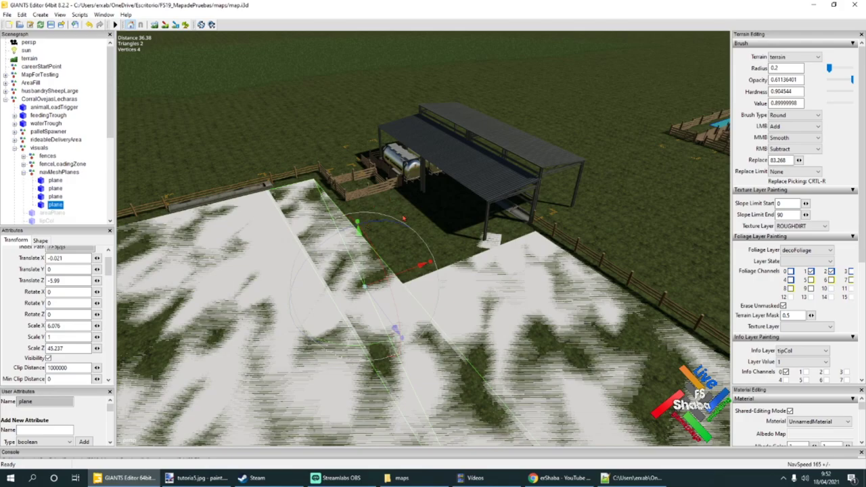
Duplicate the middle strip beside the shed-side fence at X about 16.39, Z about -0.34, resizing it to X scale 5.18 and Z scale 30.13.
scroll(443, 270, "up", 5)
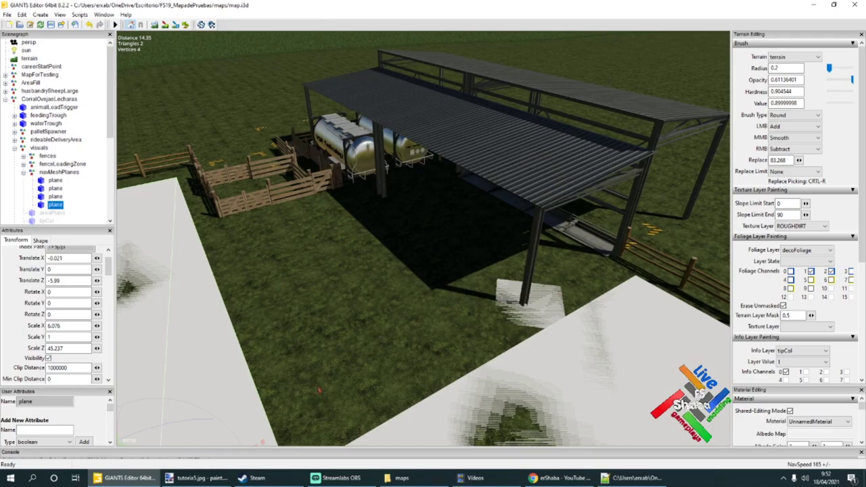
left_click_drag(355, 249, 385, 302, "alt")
scroll(385, 302, "down", 7)
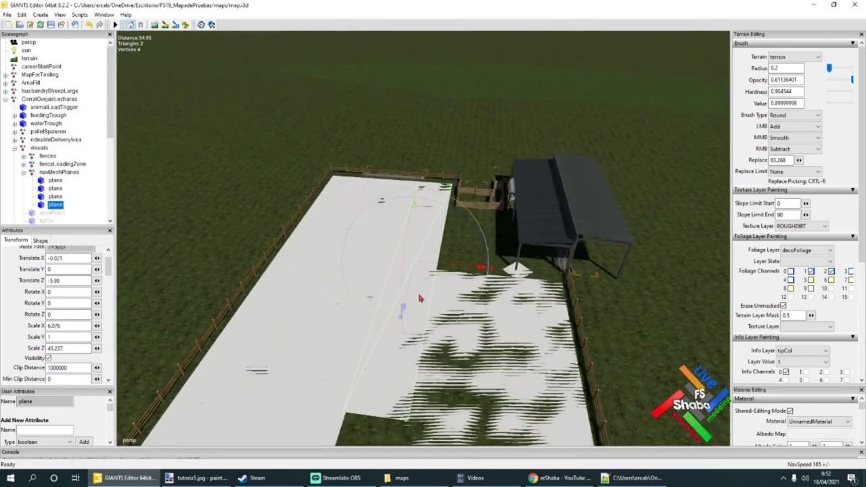
key("ctrl+d")
left_click_drag(434, 274, 541, 334)
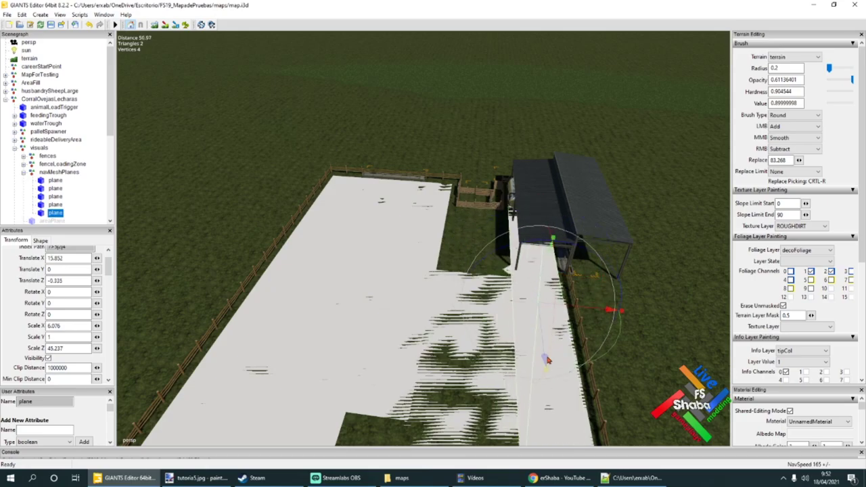
left_click_drag(551, 279, 487, 334)
scroll(487, 334, "up", 5)
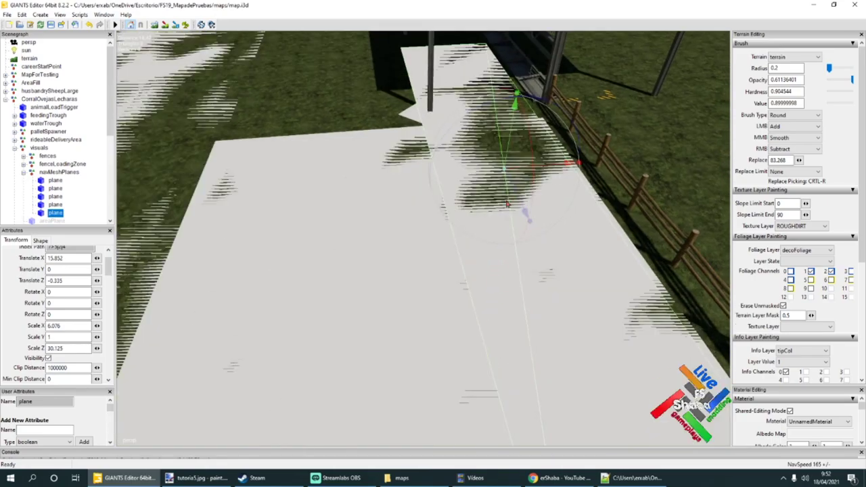
left_click_drag(575, 164, 568, 186)
scroll(502, 214, "down", 2)
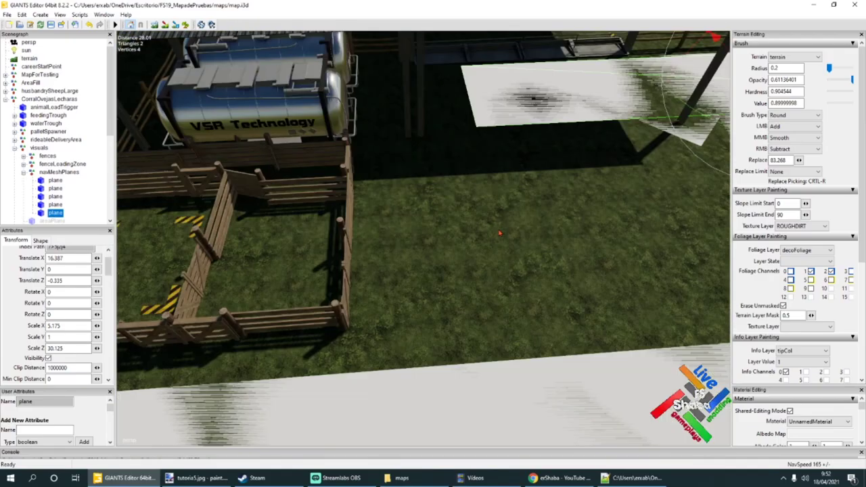
Extend the fence-side strip's coverage further under the shed roof toward the milk tanks.
left_click_drag(486, 221, 509, 202, "alt")
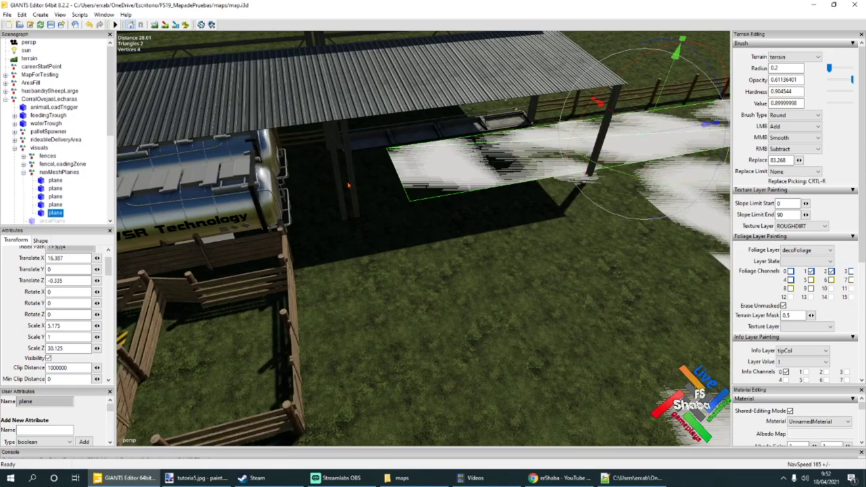
left_click_drag(500, 179, 541, 177, "alt")
left_click_drag(627, 116, 308, 190)
left_click_drag(361, 206, 547, 186)
Move the small rotated plane to the pen's far corner on the shed-side fence, at X about 17.16 and Z about 26.9.
left_click(376, 195)
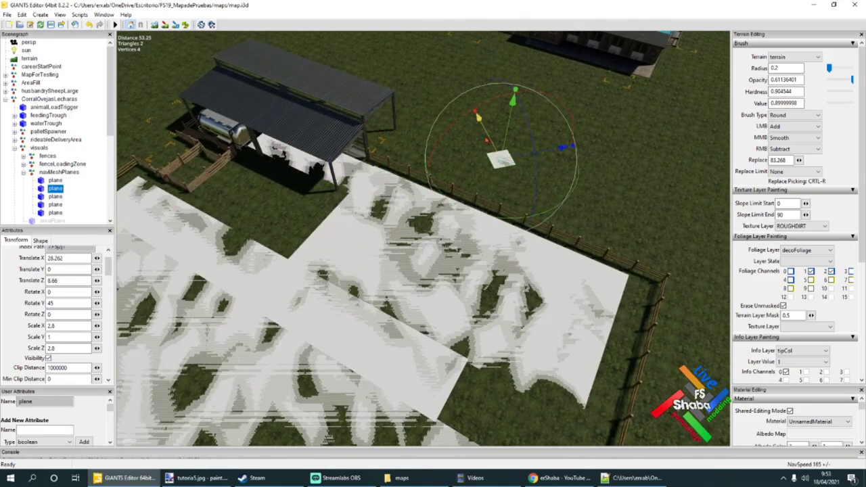
left_click_drag(487, 140, 697, 277)
scroll(505, 307, "up", 5)
left_click_drag(504, 306, 500, 314, "alt")
left_click_drag(349, 301, 372, 314)
left_click_drag(425, 300, 340, 225)
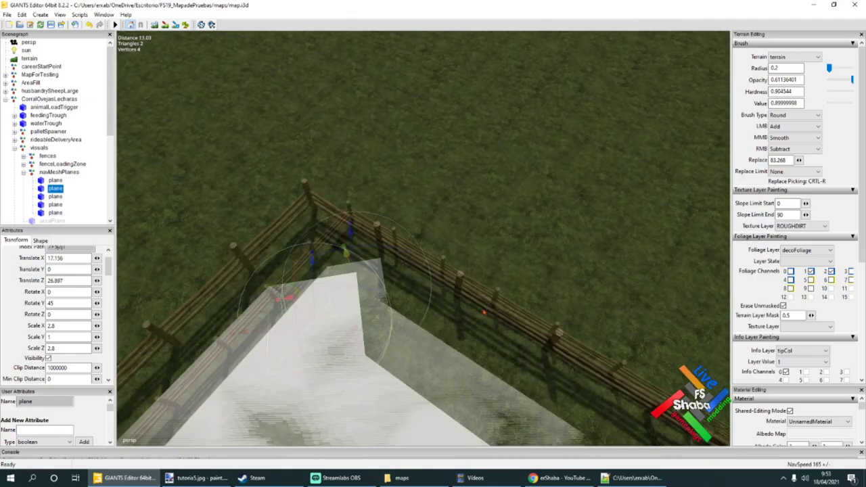
scroll(339, 225, "down", 3)
left_click_drag(417, 289, 444, 297, "alt")
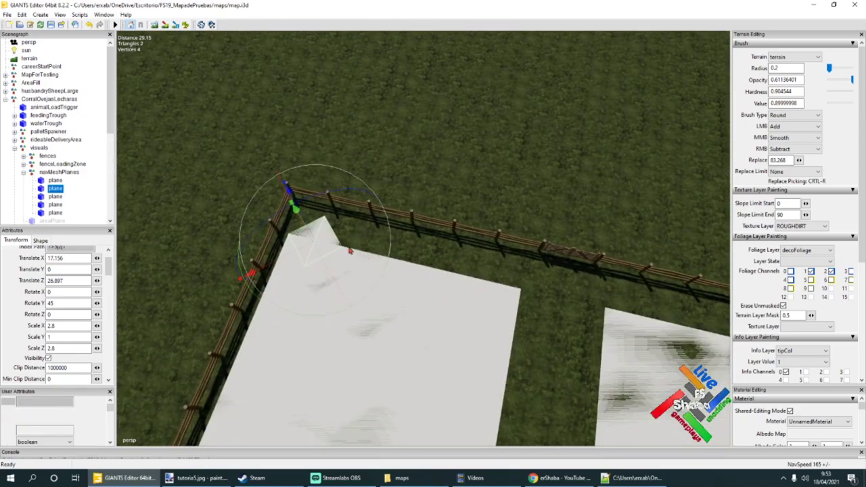
Duplicate the small rotated plane and place the copy in the opposite far corner, by the long fence.
key("ctrl+d")
left_click_drag(300, 255, 589, 112)
left_click_drag(542, 240, 574, 230, "alt")
left_click_drag(330, 164, 596, 255)
left_click_drag(567, 283, 462, 263, "alt")
scroll(462, 283, "up", 4)
left_click_drag(435, 298, 455, 347)
left_click_drag(520, 327, 319, 296, "alt")
scroll(420, 322, "down", 4)
Duplicate the long plane and shrink the copy to a Z scale of 4.59 along the end fence at Z about 26.65.
left_click(391, 306)
scroll(391, 306, "down", 3)
scroll(375, 310, "down", 3)
key("ctrl+d")
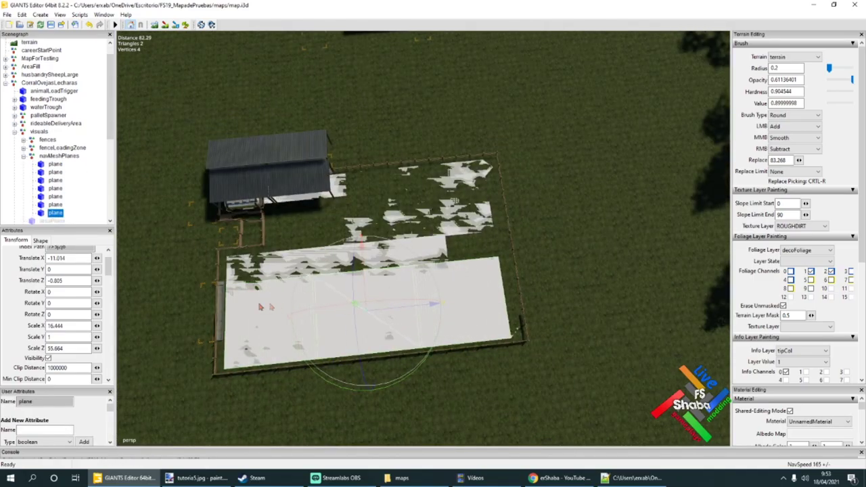
left_click_drag(388, 312, 517, 247)
scroll(545, 327, "up", 3)
scroll(544, 326, "up", 8)
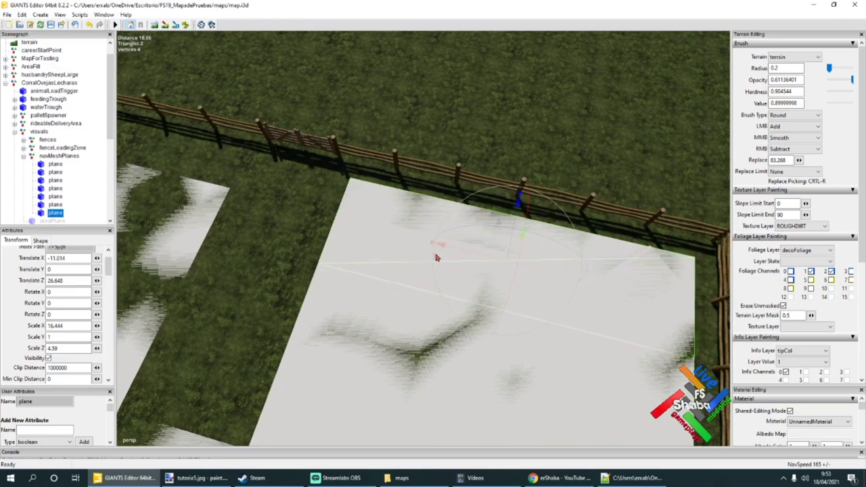
Narrow the end-fence strip to an X scale of about 14.47 so it stays clear of the pen's corner.
left_click_drag(430, 244, 453, 254)
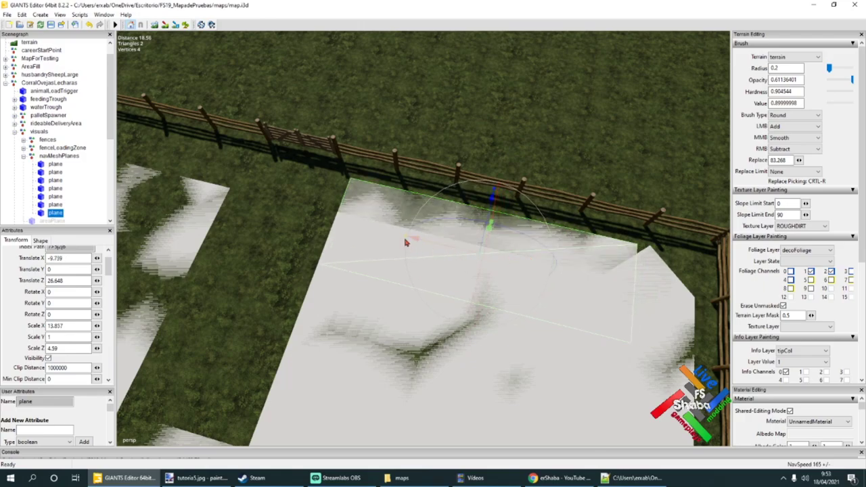
left_click_drag(425, 243, 433, 247)
left_click_drag(492, 234, 492, 231)
scroll(460, 289, "down", 3)
mouse_move(460, 289)
left_mouse_down("alt")
mouse_move(483, 288)
mouse_move(475, 284)
left_mouse_up("alt")
Duplicate the end-fence strip to X about 10, Z about 26.71, and nudge the small corner plane to X about 17.19, Z about 26.93.
key("ctrl+d")
left_click_drag(425, 247, 245, 236)
scroll(245, 236, "up", 8)
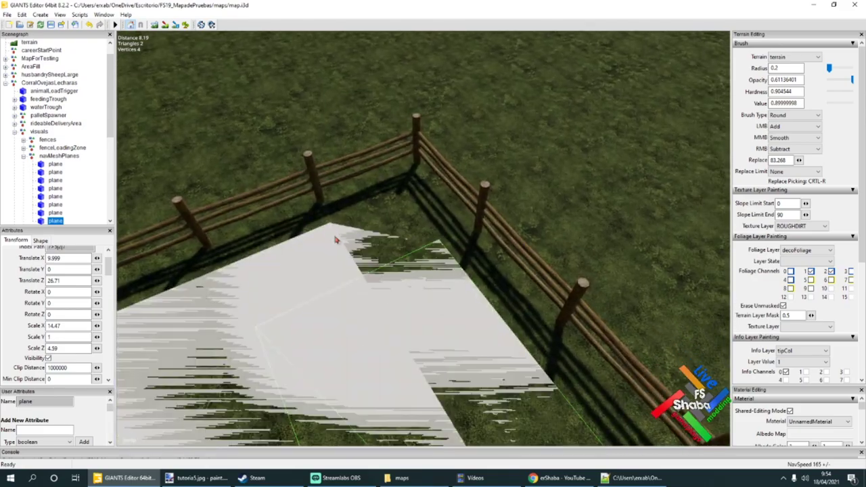
left_click(364, 244)
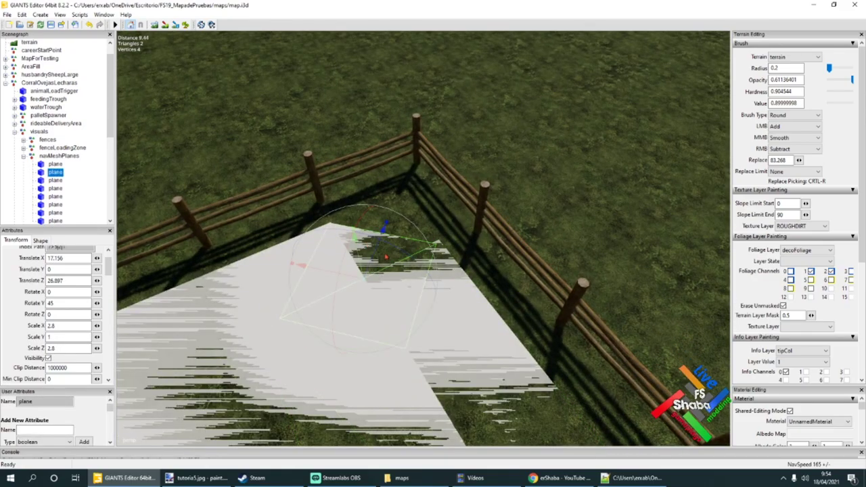
left_click_drag(376, 255, 377, 253)
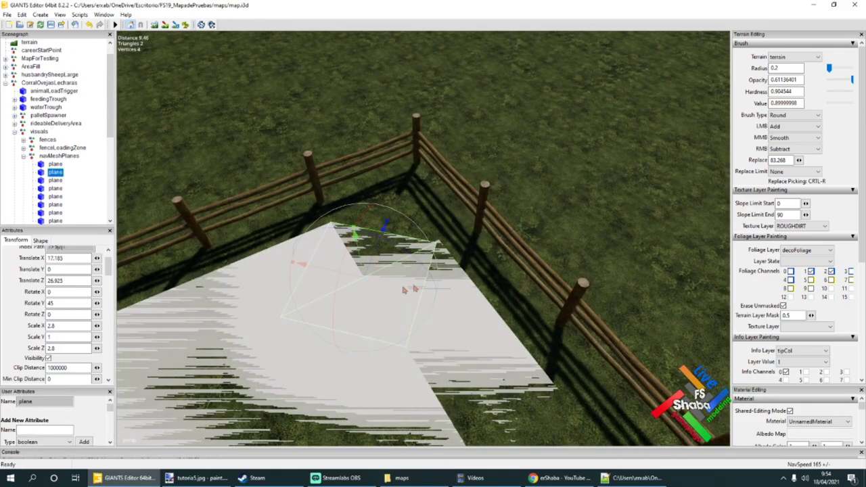
Nudge the duplicated end-fence strip back from the fence to Z about 26.65.
left_click(458, 289)
left_click_drag(458, 290, 526, 335, "alt")
scroll(526, 334, "down", 3)
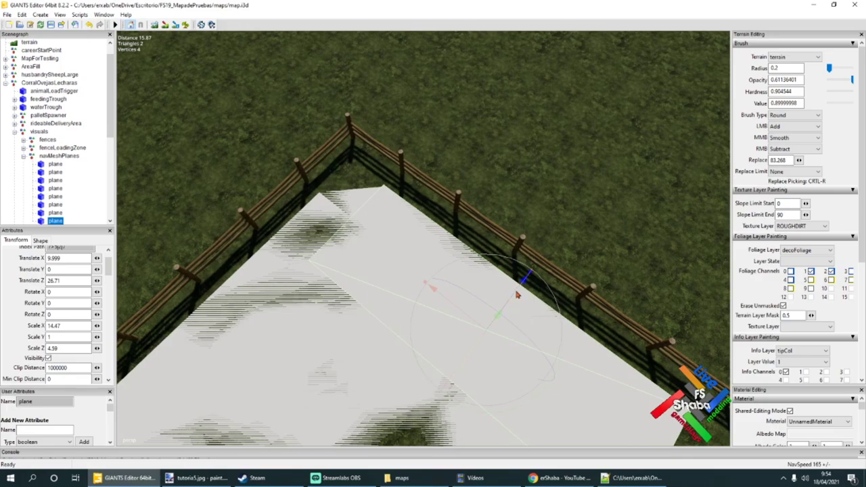
scroll(520, 298, "down", 5)
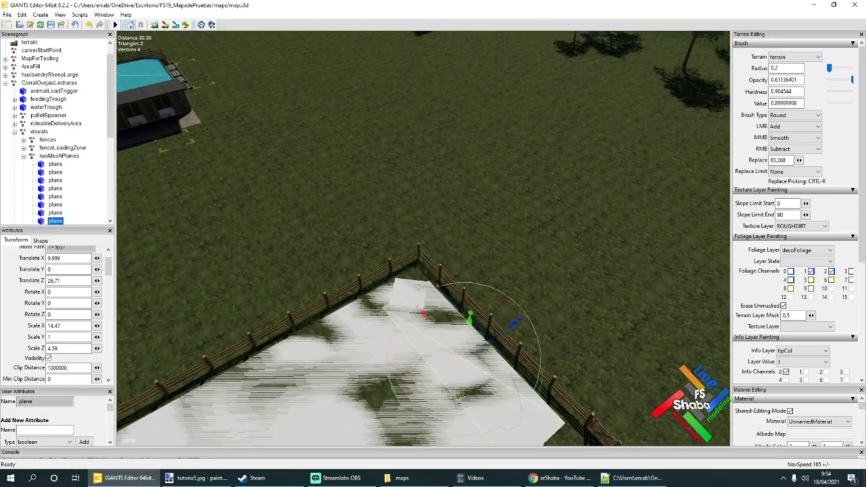
left_click_drag(496, 343, 495, 344)
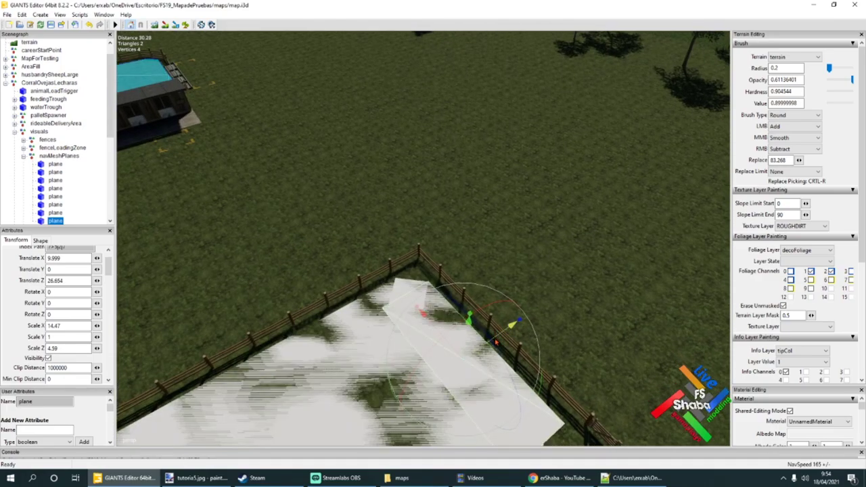
scroll(528, 301, "down", 6)
left_click_drag(528, 301, 438, 321, "alt")
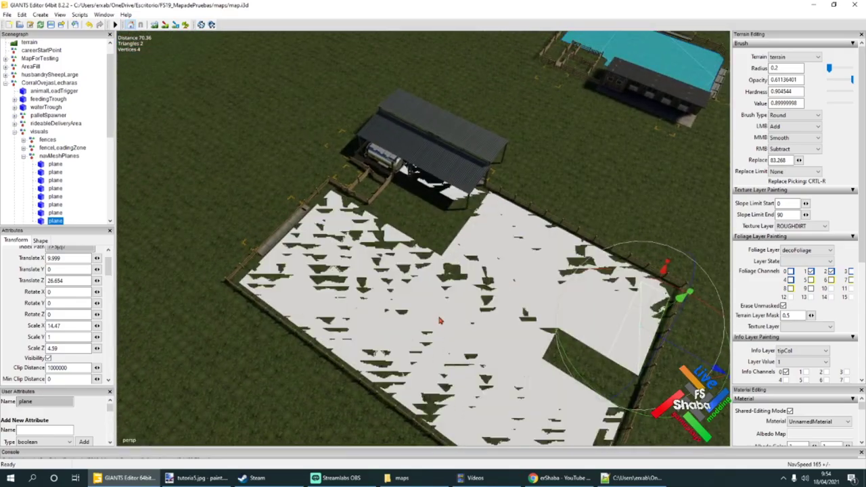
right_click_drag(439, 315, 413, 306)
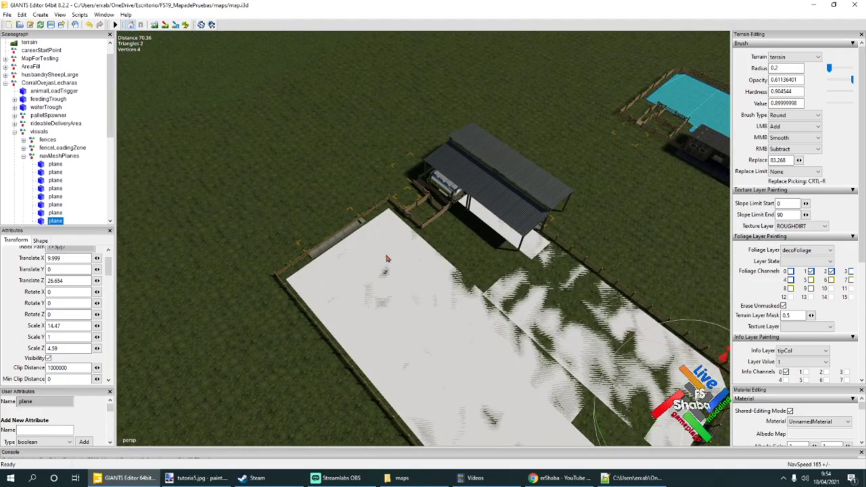
Shift the middle long plane to Z about -4.78 and the large long-fence plane to Z about 0.82.
left_click(454, 310)
left_click_drag(397, 329, 460, 358, "alt")
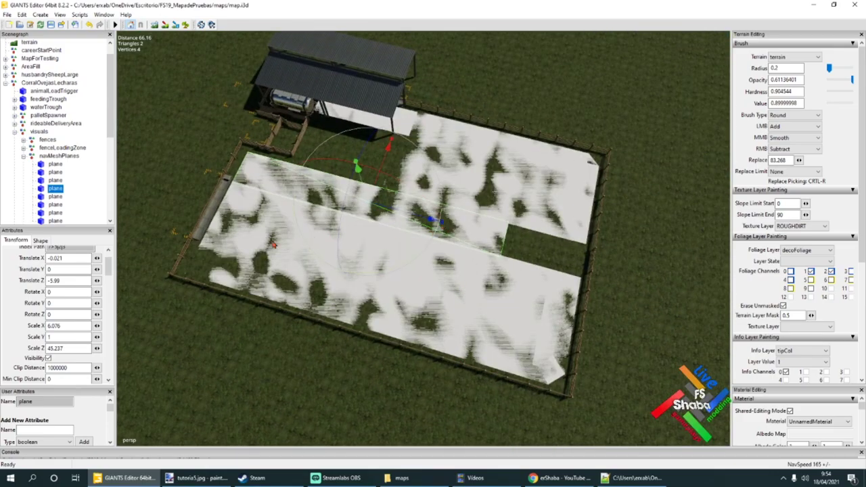
left_click(396, 218)
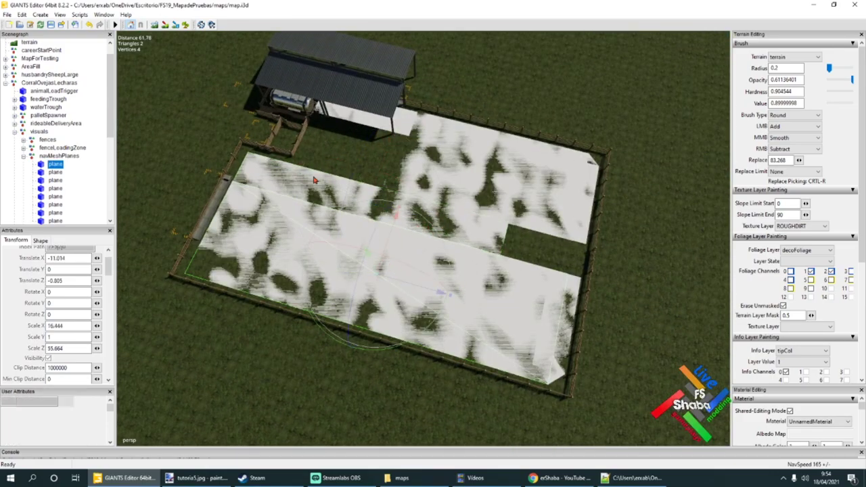
left_click(409, 230)
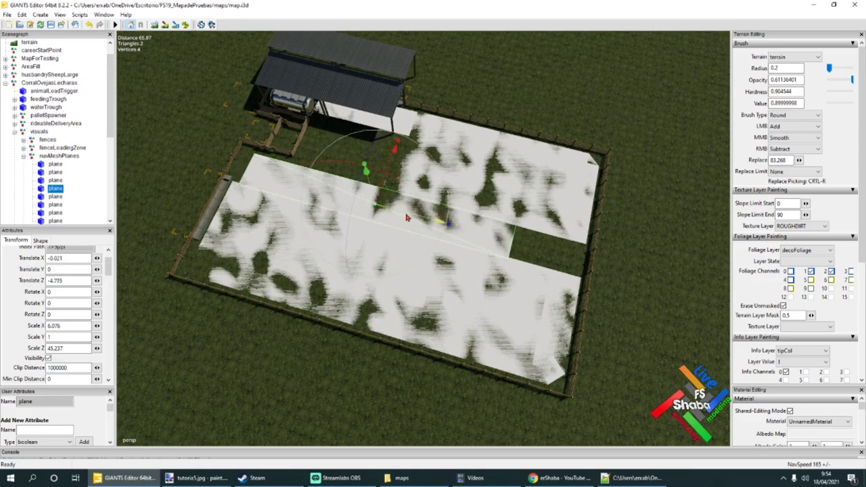
left_click(388, 259)
left_click_drag(392, 283, 404, 287)
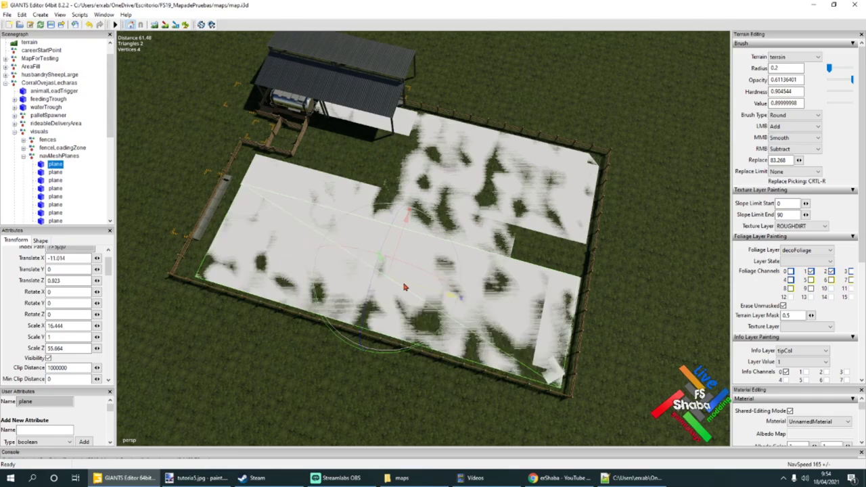
Shorten the large long-fence plane to a Z scale of about 53.34 and recentre it at Z about -0.38.
left_click_drag(459, 302, 517, 240)
scroll(354, 250, "up", 4)
scroll(523, 239, "down", 2)
scroll(517, 240, "down", 3)
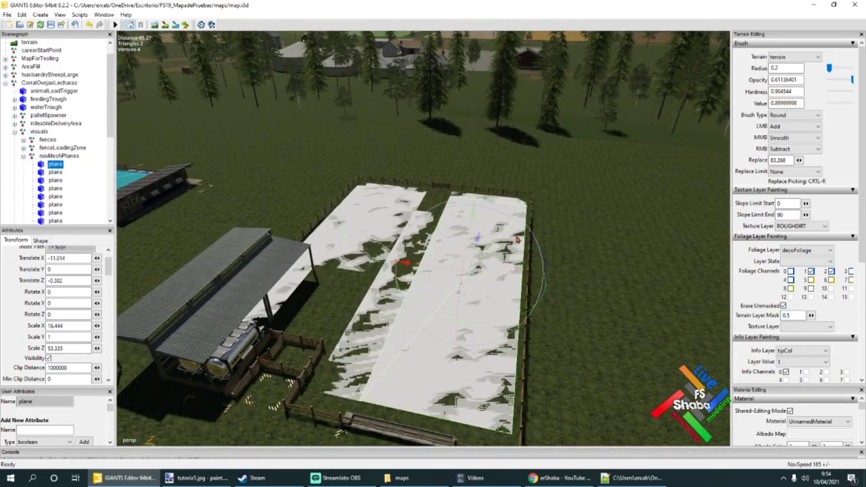
left_click_drag(482, 264, 479, 264, "alt")
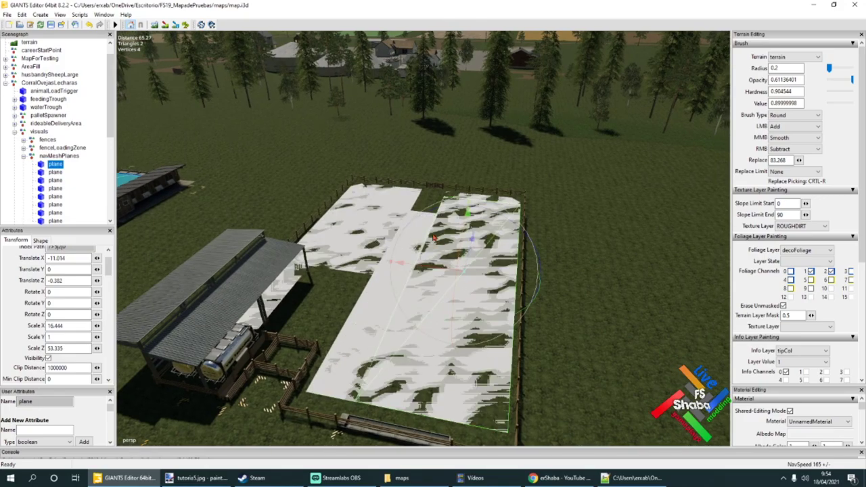
left_click_drag(425, 228, 362, 260, "alt")
scroll(362, 260, "up", 3)
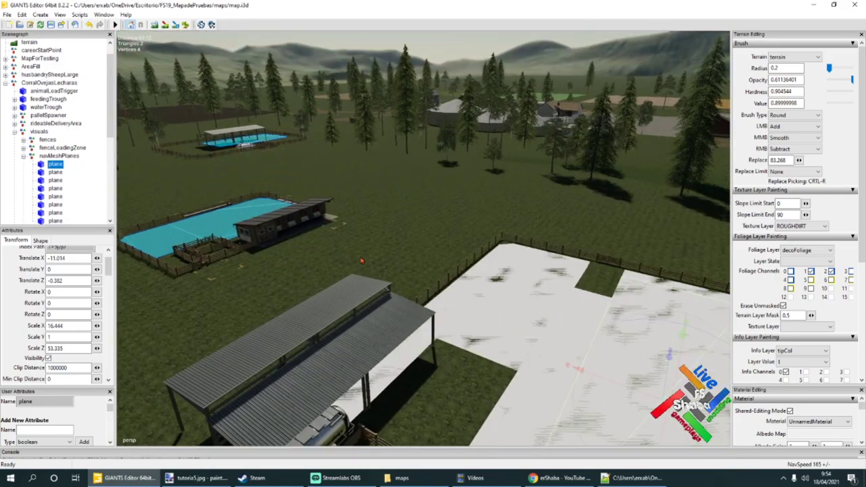
Copy a birch_stage4 tree from the Arboles group and paste it into the pen's visuals group.
left_click(448, 144)
right_click_drag(448, 144, 434, 168)
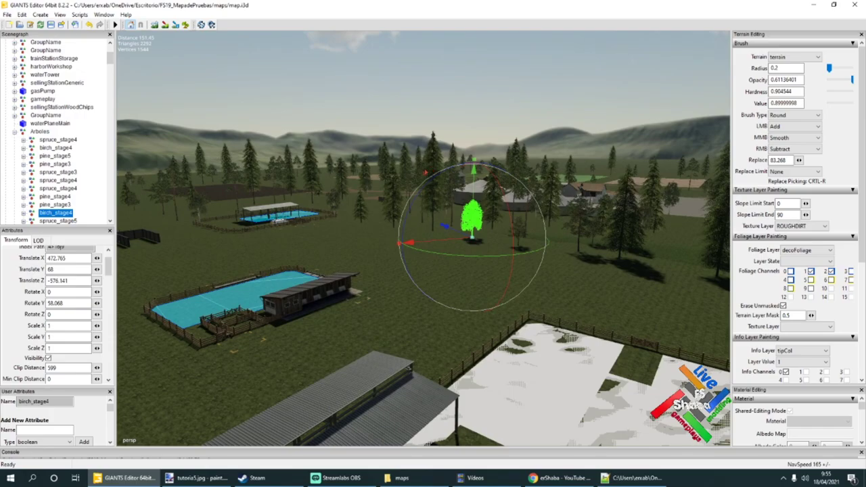
left_click(449, 405)
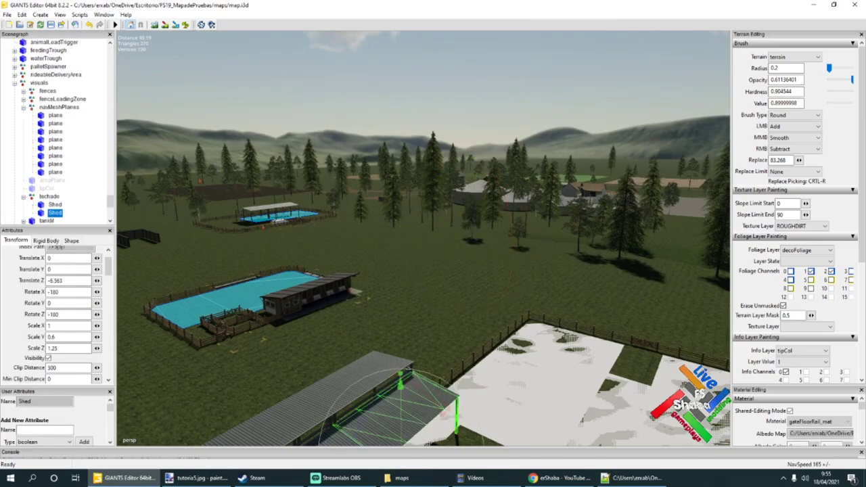
left_click(32, 84)
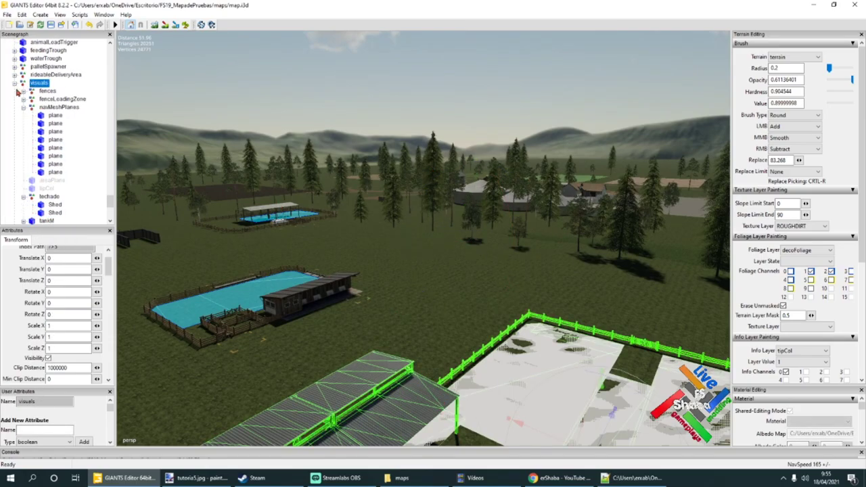
left_click(23, 108)
key("ctrl+v")
left_click_drag(318, 178, 370, 239, "alt")
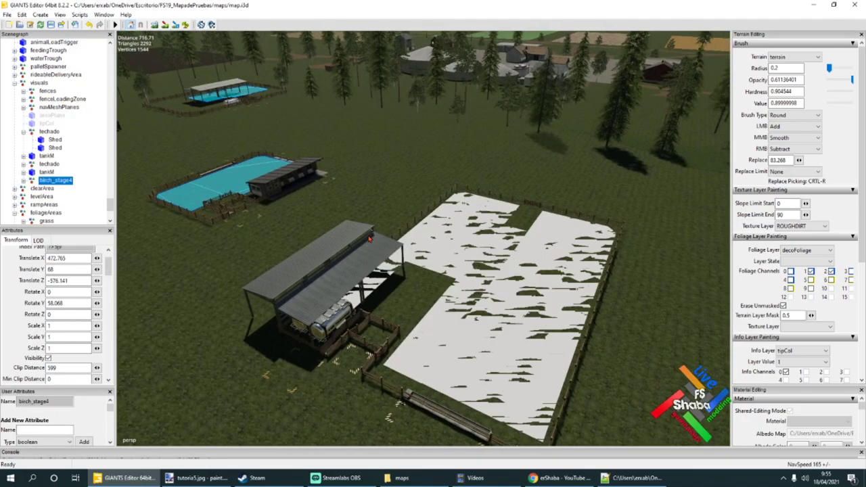
Place the pasted birch in the pen's far shed-side corner at X about 18.66, Z about 28.53, rotated to Y about 76.03.
mouse_move(430, 258)
left_mouse_down("alt")
mouse_move(433, 223)
mouse_move(442, 257)
left_mouse_up("alt")
scroll(433, 223, "up", 4)
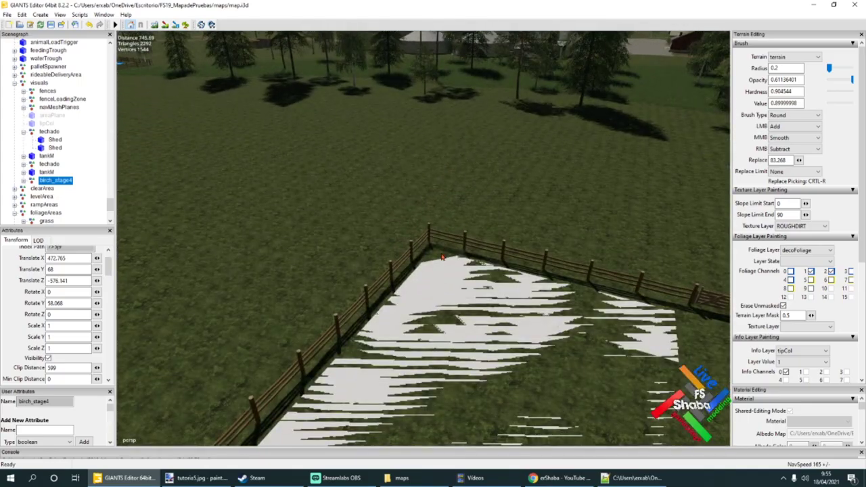
key("ctrl+b")
middle_click_drag(442, 259, 389, 226, "alt")
scroll(387, 229, "up", 3)
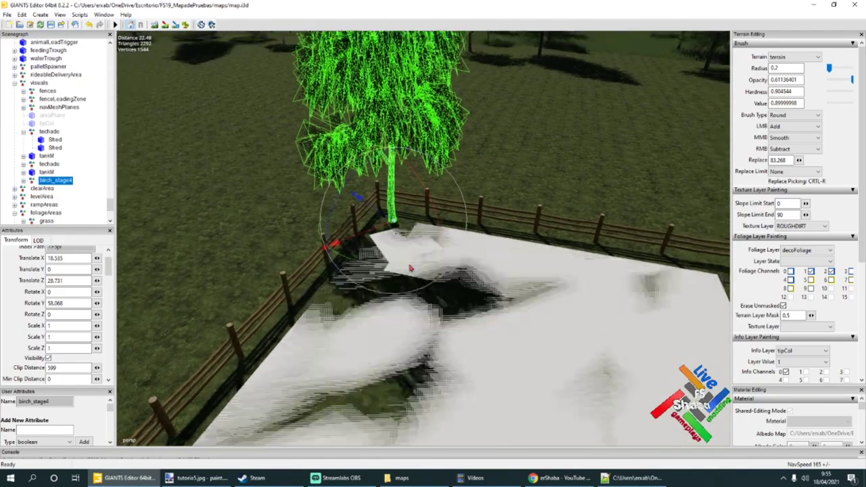
left_click_drag(385, 230, 381, 232)
left_click_drag(382, 267, 356, 298)
scroll(404, 266, "down", 5)
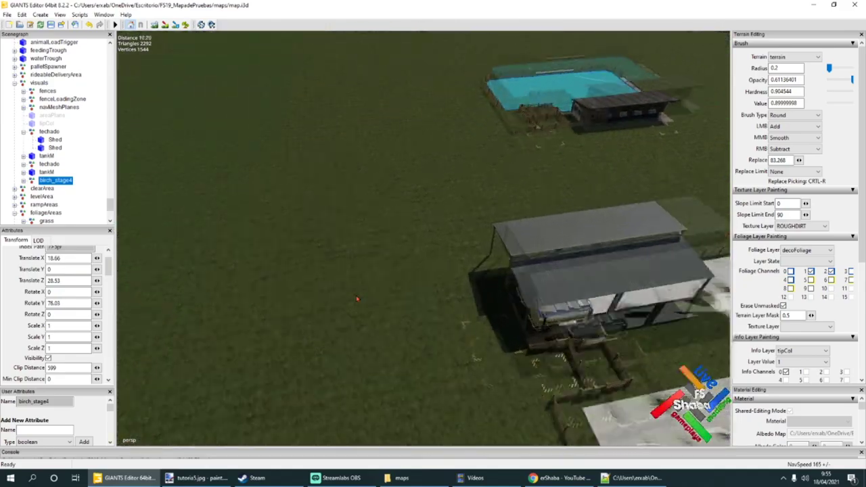
Duplicate the birch and place the copy beside the shed's tank end at X about 19.4, Z about -31.76, rotated to Y about 44.98.
right_click_drag(356, 298, 492, 293)
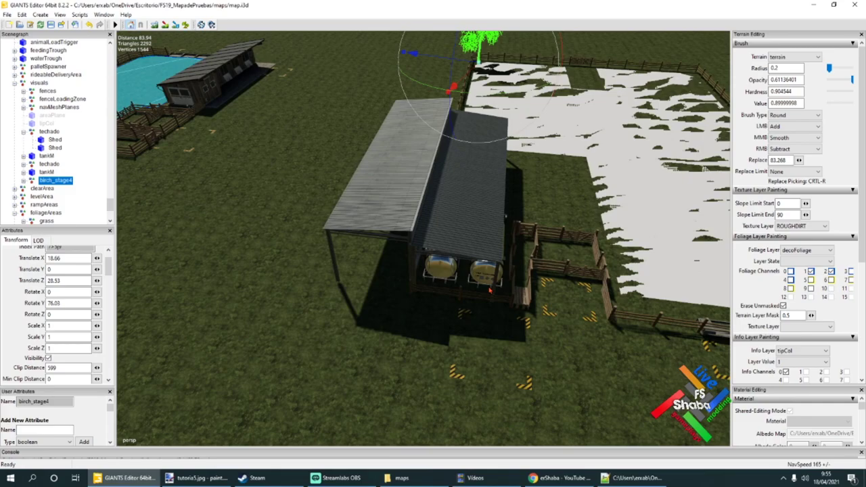
key("ctrl+d")
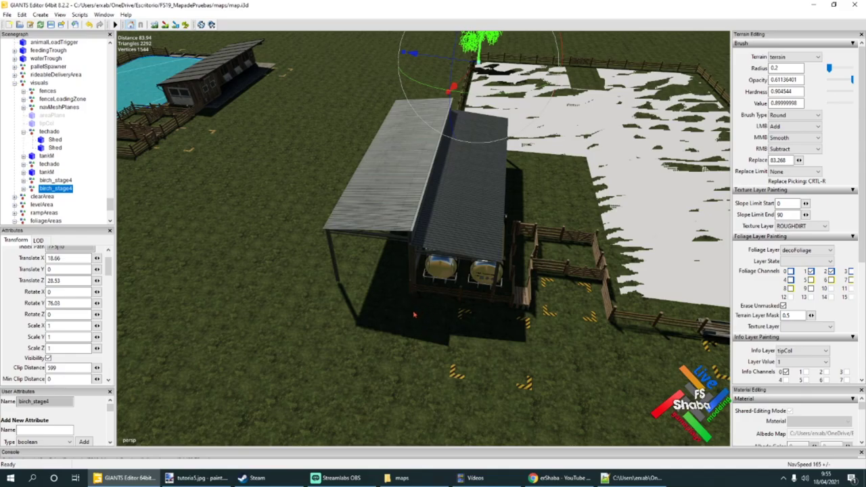
key("ctrl+b")
left_click_drag(381, 365, 424, 210, "alt")
left_click_drag(424, 209, 408, 289, "alt")
scroll(330, 302, "up", 14)
scroll(340, 370, "down", 1)
left_click_drag(516, 251, 458, 267)
scroll(381, 263, "down", 12)
scroll(430, 253, "up", 6)
scroll(355, 263, "up", 3)
scroll(354, 262, "down", 3)
Duplicate the birch again into the pen's other far corner at X about -18.86, Z about 28.59, rotated to Y about 64.06.
key("ctrl+d")
scroll(457, 267, "down", 3)
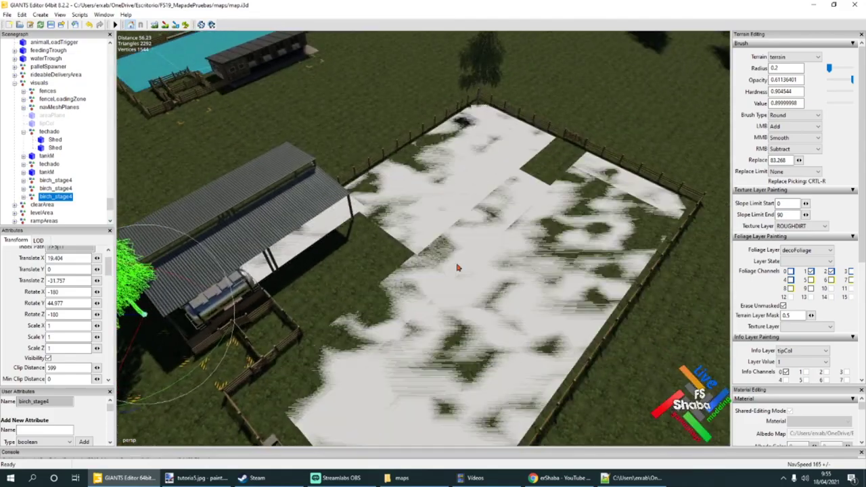
key("ctrl+b")
left_click(692, 207)
left_click_drag(691, 207, 546, 240, "alt")
scroll(546, 240, "up", 3)
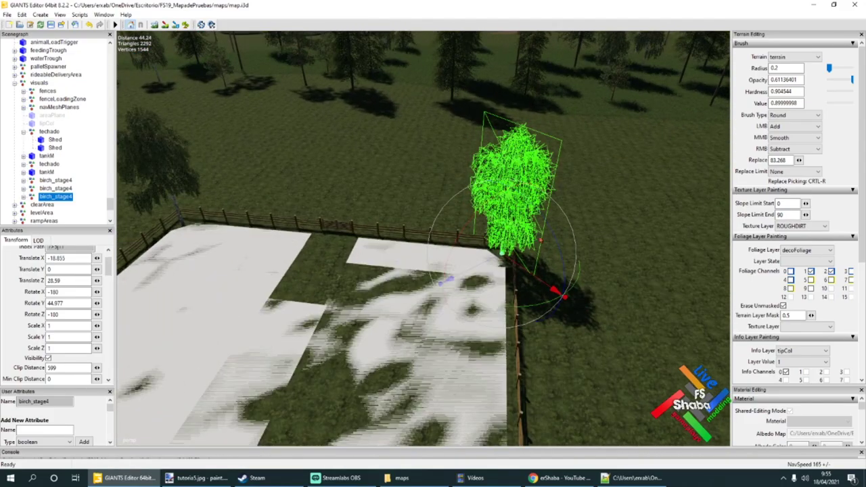
scroll(548, 240, "up", 3)
left_click_drag(502, 366, 698, 336)
Copy the smaller birch_stage3 tree beside the paved yard and paste it into the pen's visuals group.
scroll(417, 308, "down", 4)
right_click_drag(698, 336, 467, 293)
mouse_move(420, 256)
left_mouse_down("alt")
mouse_move(493, 270)
mouse_move(510, 260)
mouse_move(418, 239)
left_mouse_up("alt")
scroll(510, 260, "up", 3)
scroll(510, 260, "up", 4)
scroll(417, 240, "up", 5)
right_click_drag(417, 238, 626, 280)
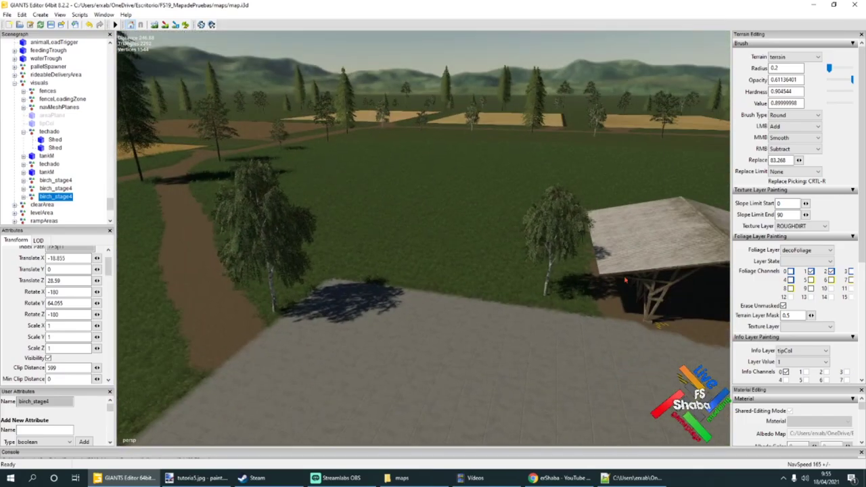
left_click(553, 254)
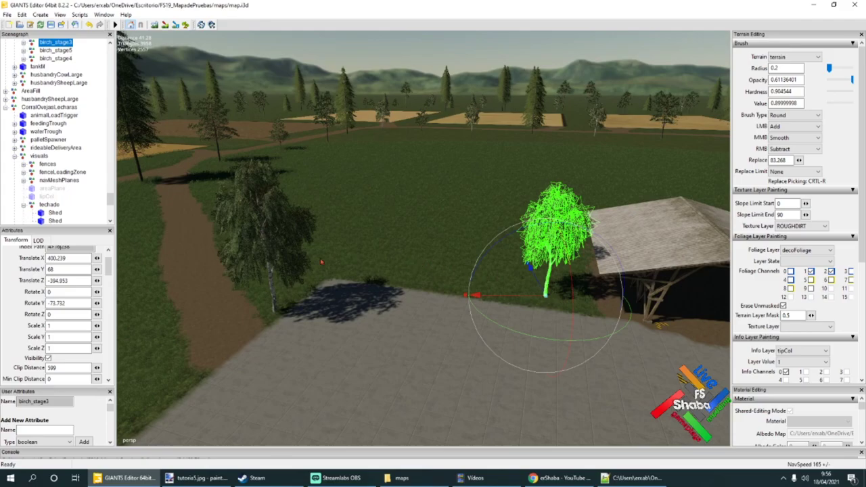
scroll(68, 177, "down", 1)
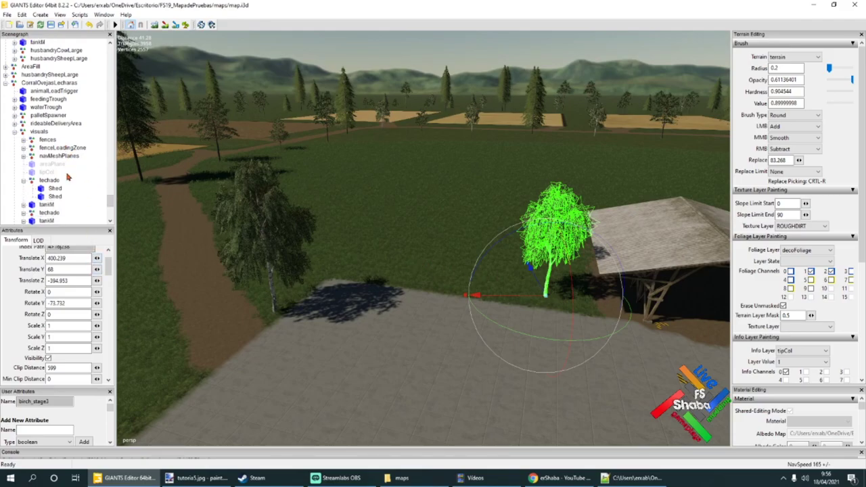
left_click(34, 134)
key("ctrl+v")
Place the birch_stage3 copy outside the fence corner by the loading pen, at X about 2.93, Z about -29.05.
right_click_drag(298, 237, 462, 262)
left_click_drag(463, 262, 500, 280, "alt")
scroll(471, 274, "up", 6)
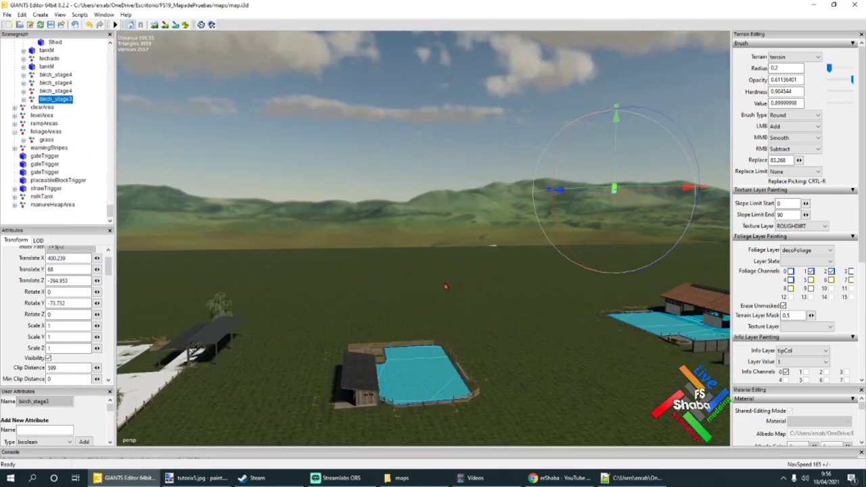
right_click_drag(445, 287, 458, 322)
key("ctrl+b")
scroll(458, 318, "up", 4)
left_click_drag(457, 318, 467, 309, "alt")
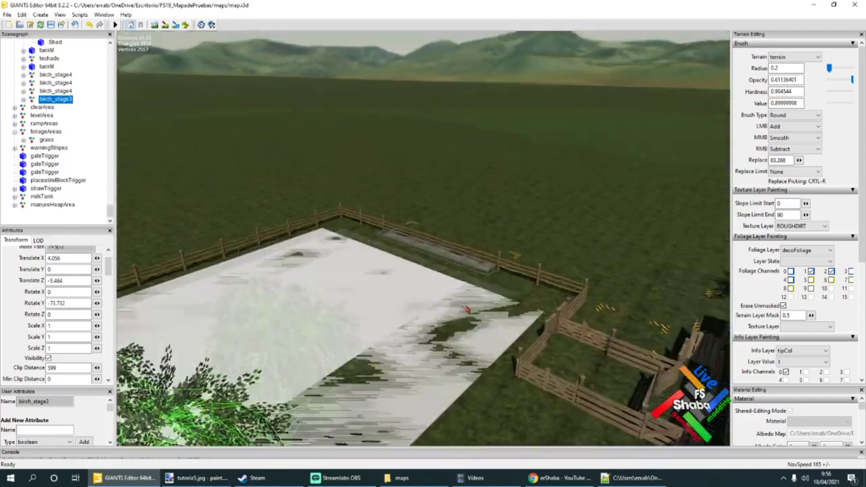
right_click_drag(466, 310, 491, 311)
key("ctrl+b")
left_click_drag(513, 328, 322, 300, "alt")
scroll(322, 300, "down", 3)
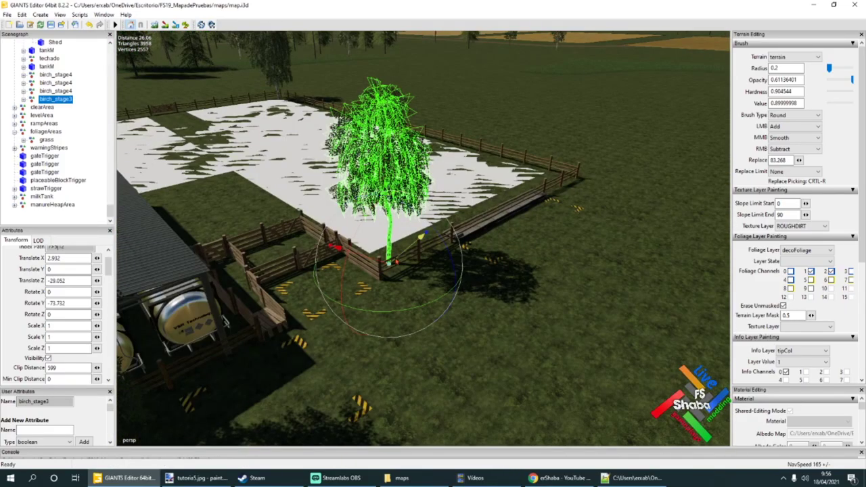
Nudge the small birch to X about 3.12, Z about -29.11 and rotate it to Y about -43.72.
left_click_drag(395, 261, 393, 262)
left_click_drag(368, 314, 419, 326)
scroll(420, 326, "down", 4)
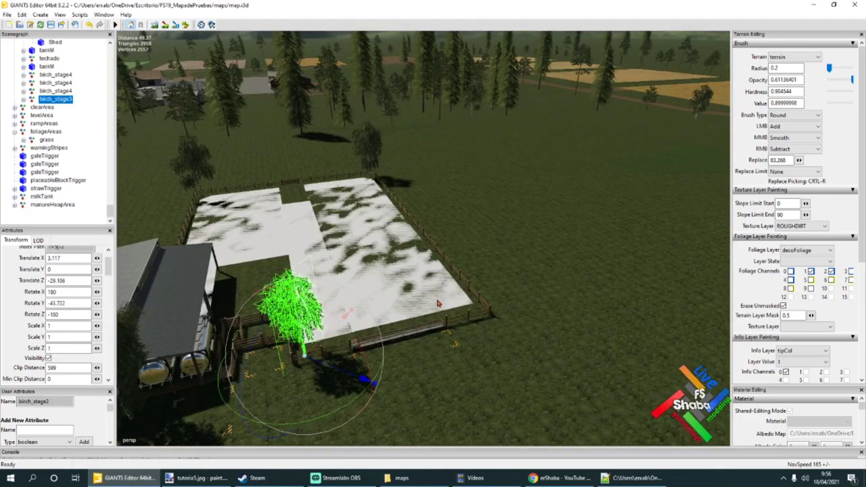
Examine the tree placement and the plane coverage around the whole pen from several angles.
right_click_drag(436, 302, 414, 309)
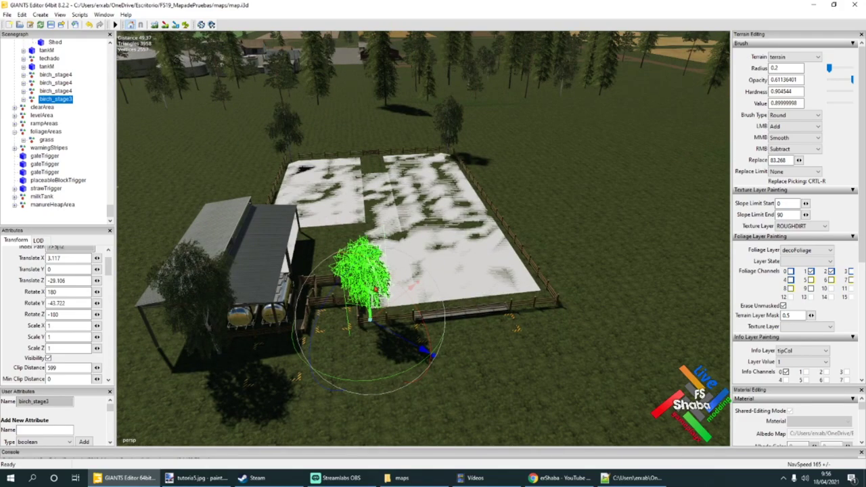
right_click_drag(379, 219, 376, 215)
left_click_drag(375, 216, 290, 294, "alt")
scroll(404, 247, "up", 3)
scroll(290, 294, "down", 2)
right_click_drag(316, 287, 448, 267)
left_click_drag(448, 270, 322, 286, "alt")
right_click_drag(322, 286, 532, 167)
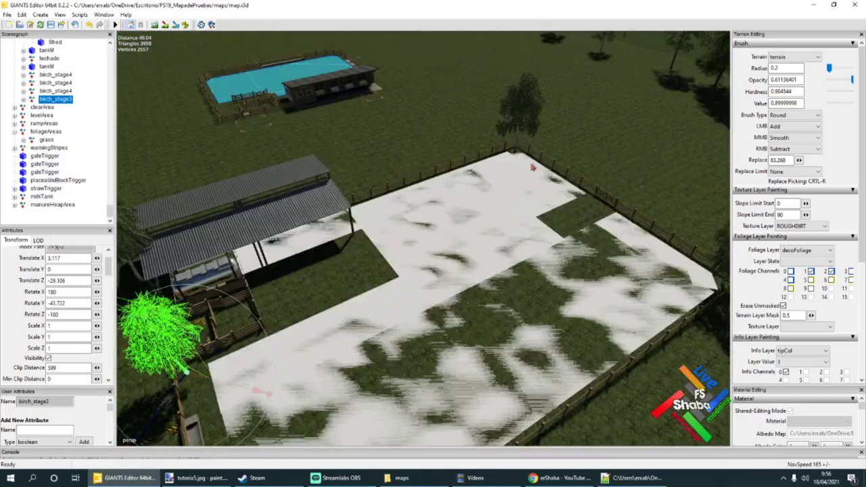
Duplicate the small rotated corner plane and move the copy near the loading pen, at X about 0.88, Z about -26.28.
left_click(514, 159)
key("ctrl+d")
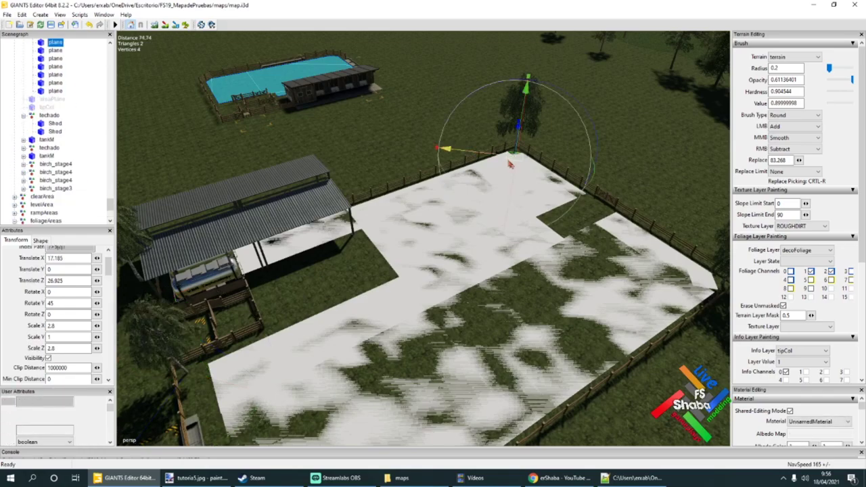
left_click_drag(518, 144, 381, 404)
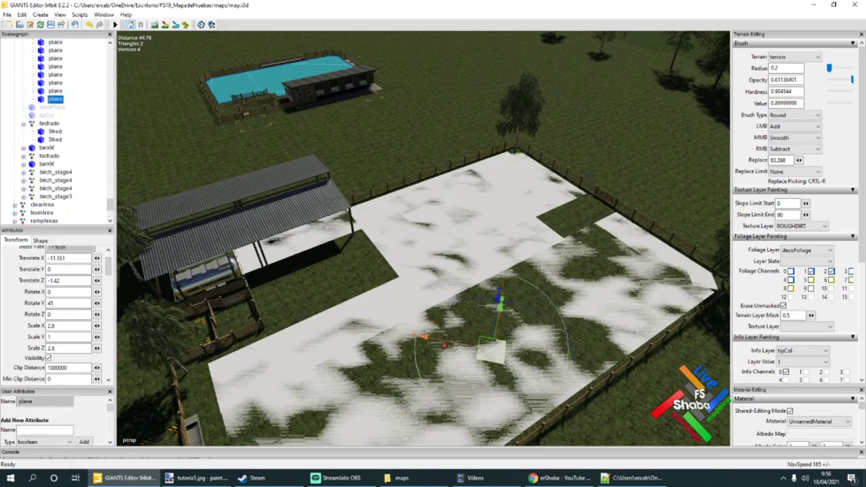
left_click_drag(427, 336, 207, 296)
left_click_drag(285, 284, 251, 348)
left_click_drag(251, 347, 206, 370, "alt")
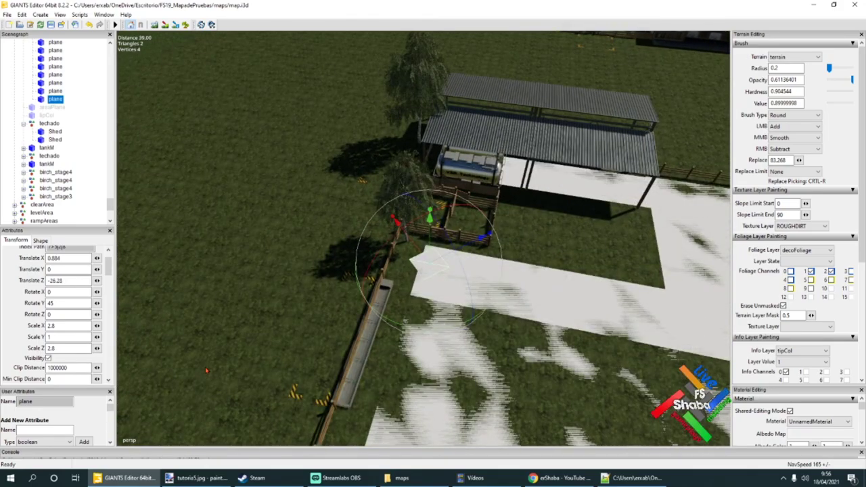
Nudge the small rotated corner plane to X about 1.065, Z about -26, and move the long narrow plane to Z about -3.399.
scroll(207, 370, "up", 3)
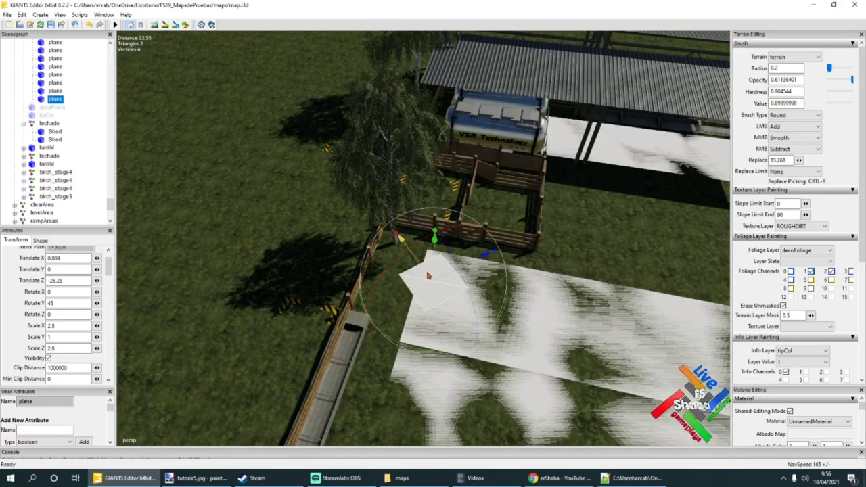
left_click_drag(428, 276, 452, 280)
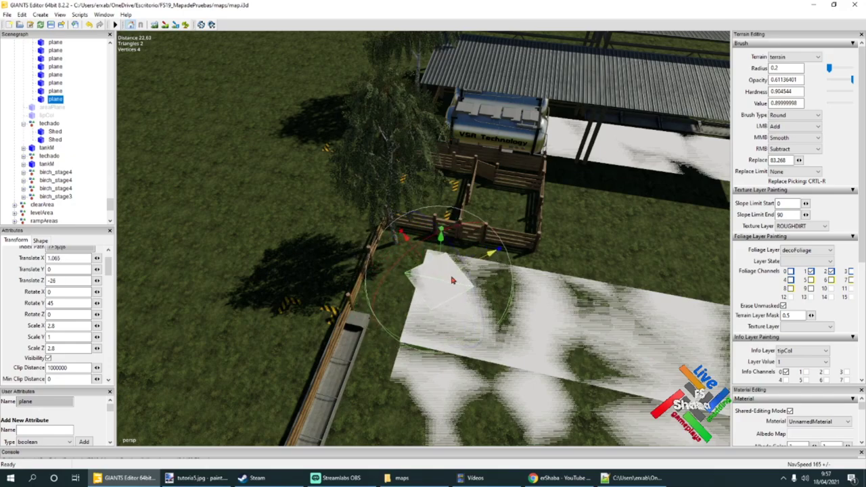
left_click(530, 307)
left_click_drag(530, 307, 611, 285, "alt")
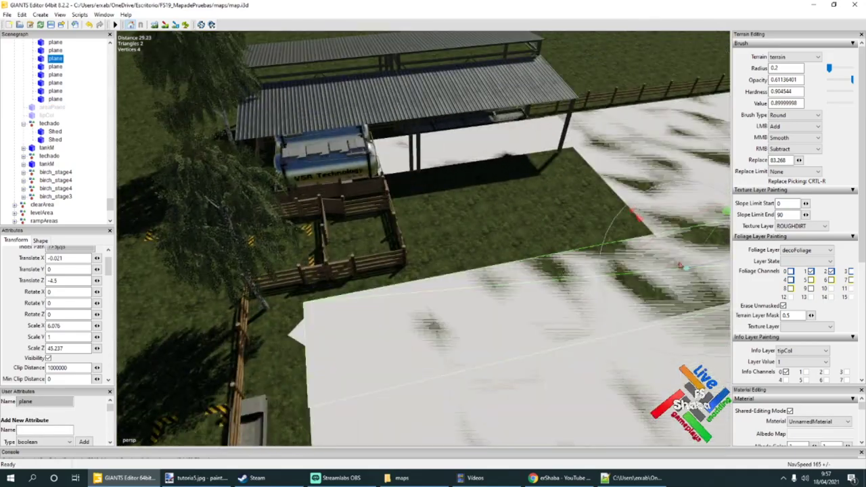
left_click_drag(698, 271, 714, 272)
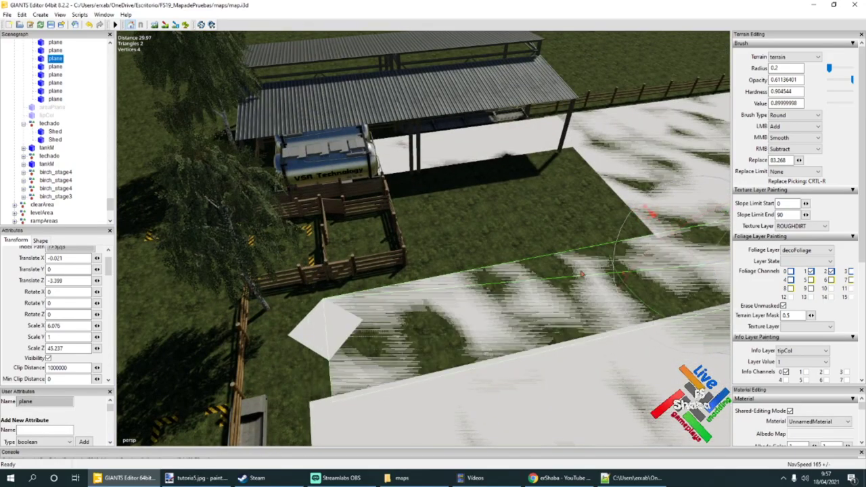
scroll(401, 299, "down", 2)
Adjust the large plane along the fence to Z about 0.289 and Scale Z about 52.662.
left_click(368, 314)
left_click_drag(367, 314, 427, 306, "alt")
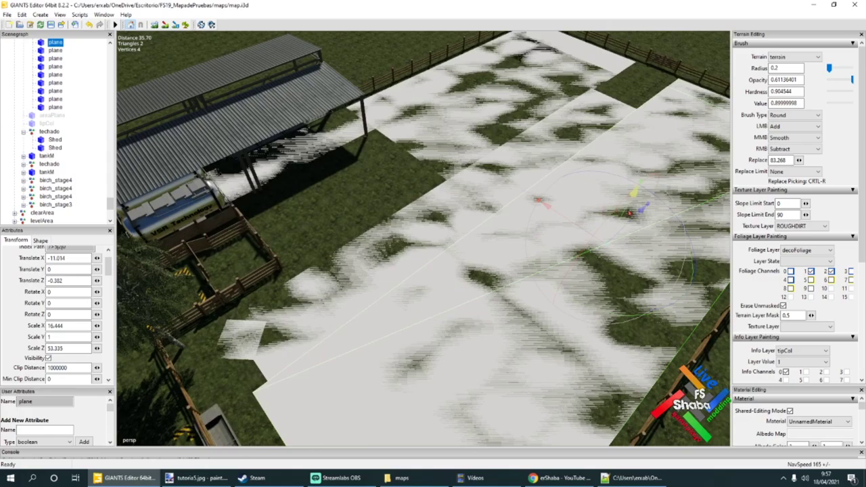
mouse_move(632, 225)
left_mouse_down()
mouse_move(651, 203)
mouse_move(627, 231)
left_mouse_up()
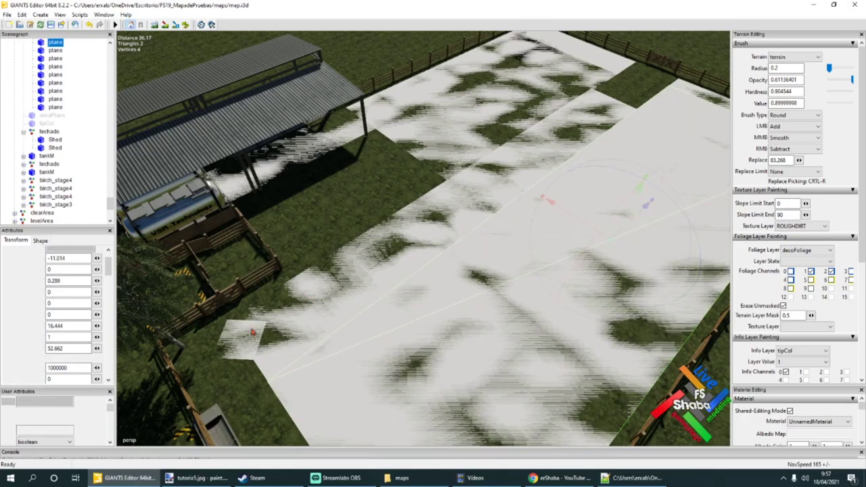
Duplicate the small rotated corner plane near the loading pen.
left_click(254, 333)
left_click_drag(254, 333, 367, 345, "alt")
left_click(173, 353)
left_click_drag(173, 353, 288, 347, "alt")
scroll(288, 347, "down", 2)
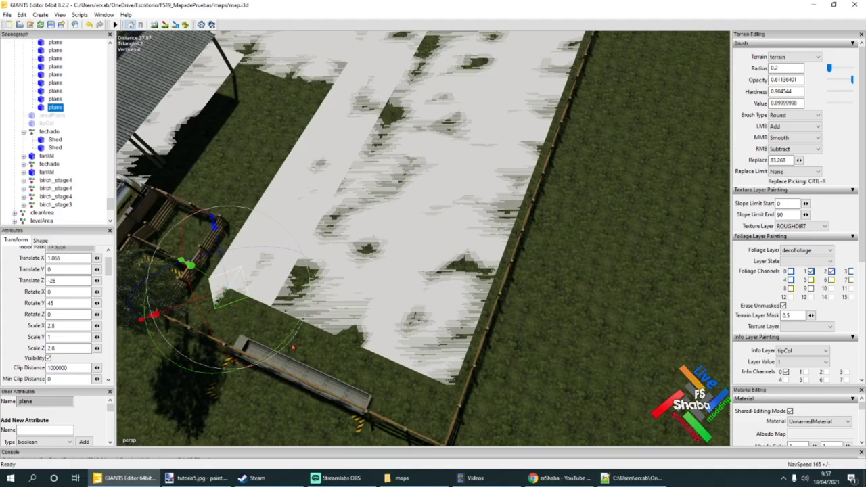
key("ctrl+d")
left_click_drag(302, 321, 410, 387)
scroll(324, 309, "up", 4)
left_click_drag(288, 303, 203, 203, "alt")
left_click(89, 25)
Move the duplicated corner plane to the fence corner at the trough's far end, at X about -17.28, Z about -26.03.
scroll(454, 213, "down", 4)
scroll(455, 213, "up", 1)
middle_click_drag(455, 214, 592, 201)
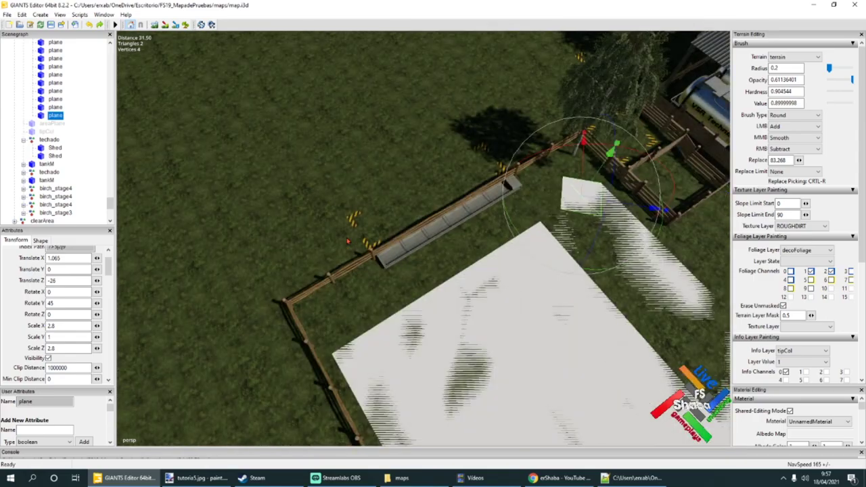
left_click_drag(591, 201, 427, 199)
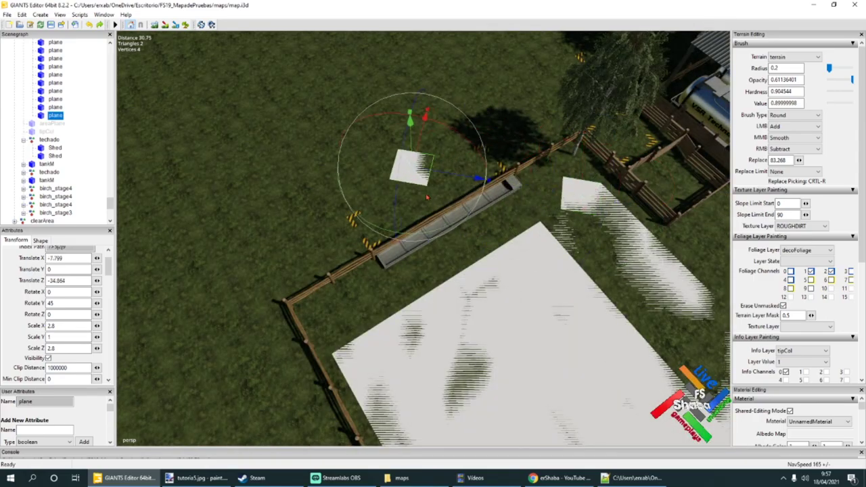
left_click_drag(420, 153, 351, 324)
left_click_drag(391, 347, 383, 343)
left_click_drag(372, 290, 372, 295)
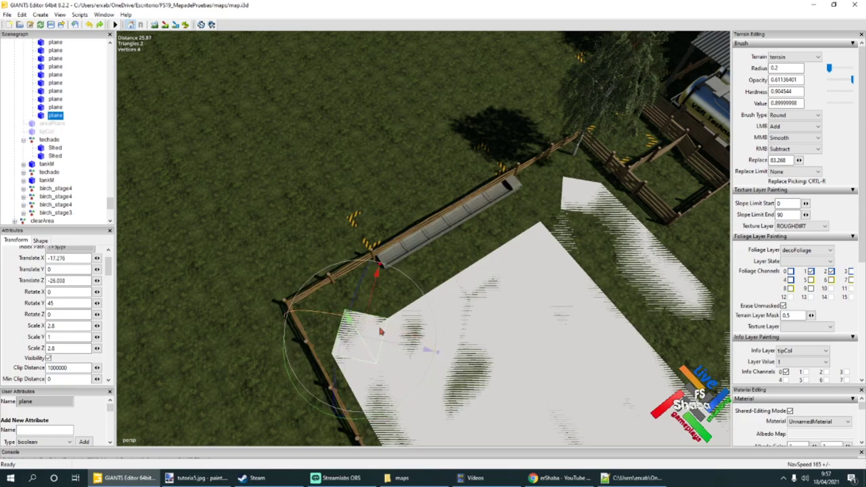
Duplicate the large plane and shift the copy toward the trough to cover the strip between the two corner planes.
left_click_drag(381, 331, 440, 249, "alt")
left_click(429, 271)
right_click_drag(431, 271, 472, 269)
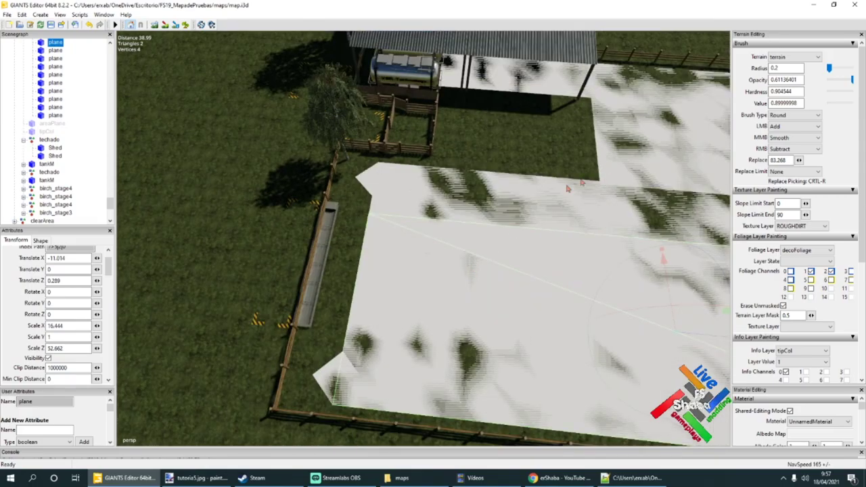
key("ctrl+d")
left_click_drag(470, 232, 429, 259, "alt")
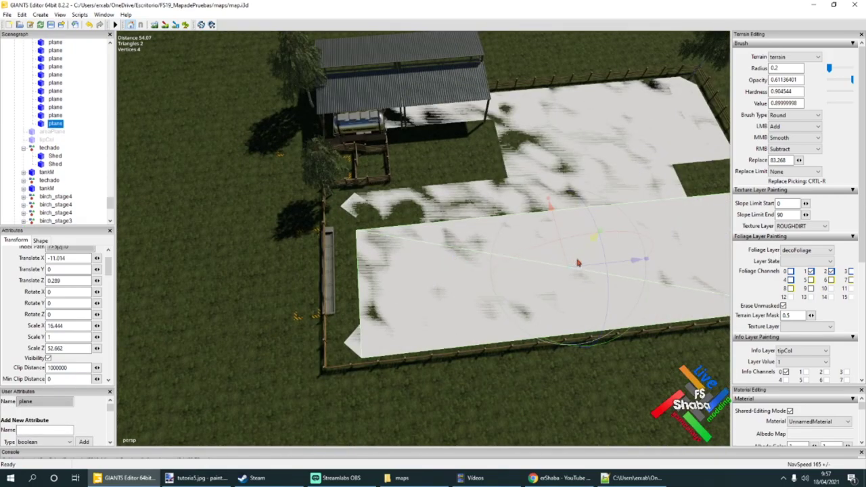
left_click_drag(568, 260, 285, 241)
left_click_drag(594, 254, 357, 230)
Select areaPlane and toggle its visibility to compare its extent with the navigation planes.
left_click_drag(505, 324, 392, 289, "alt")
left_click(110, 102)
left_click(59, 133)
left_click_drag(291, 209, 448, 190, "alt")
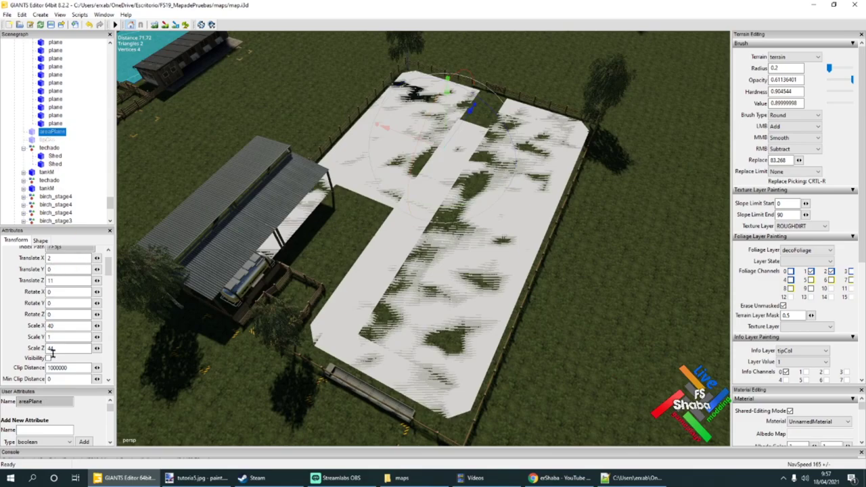
left_click(49, 359)
left_click(49, 359)
left_click(49, 358)
left_click(49, 358)
Shift areaPlane toward the middle of the pen, set its Translate X to 0 and clear its Translate Z.
left_click_drag(460, 131, 422, 233)
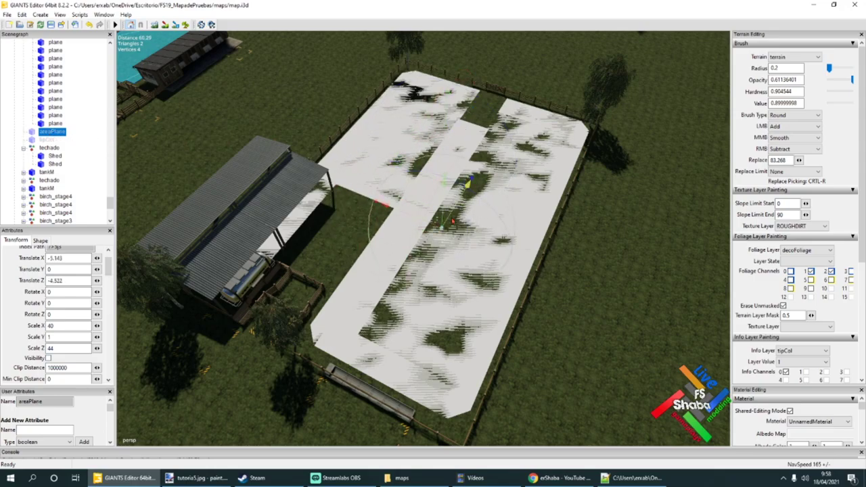
left_click_drag(67, 258, 21, 261)
type("0")
key("Tab")
key("Tab")
key("BackSpace")
Look at tipCol and collapse the techado, navMeshPlanes and visuals groups in the scenegraph.
left_click(57, 139)
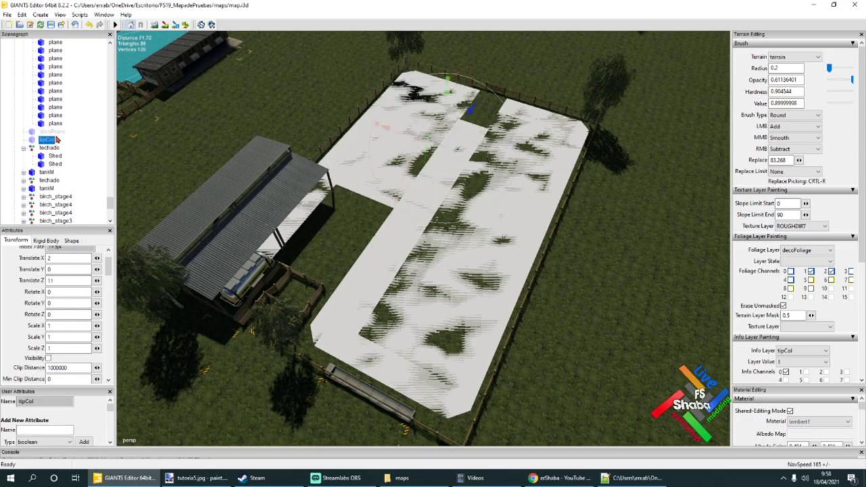
left_click(24, 148)
scroll(63, 129, "up", 3)
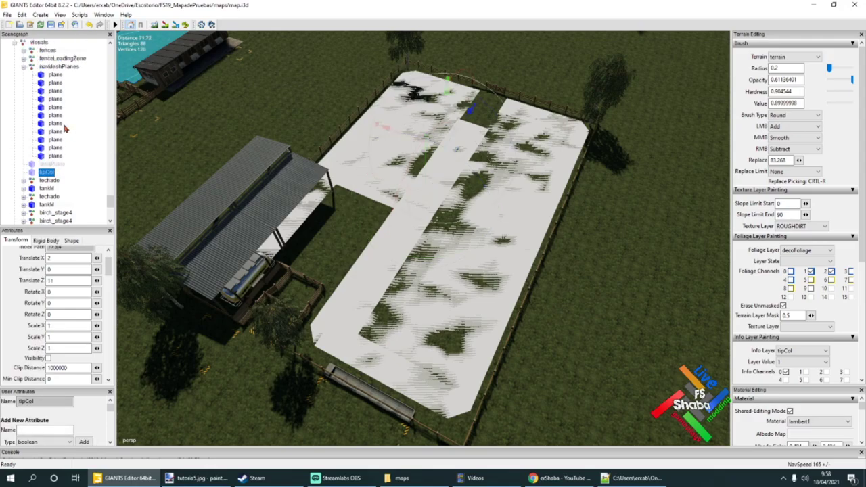
left_click(31, 102)
left_click(41, 107)
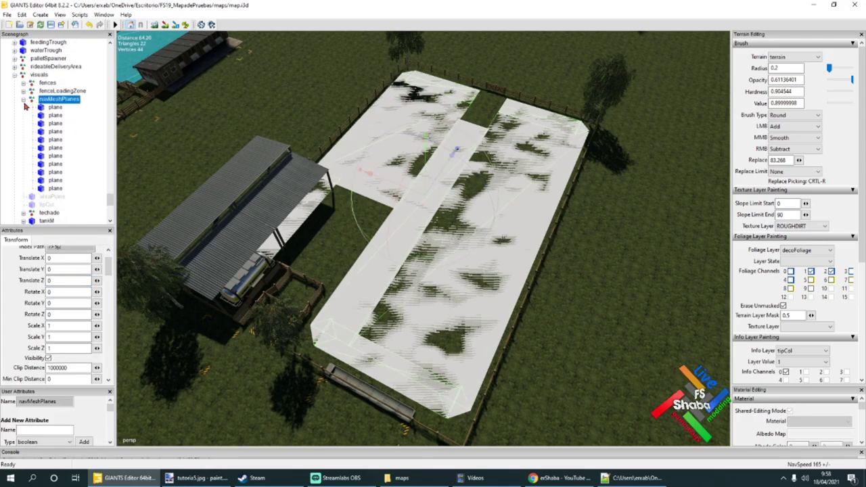
left_click(23, 99)
left_click(38, 74)
left_click(13, 79)
left_click(15, 75)
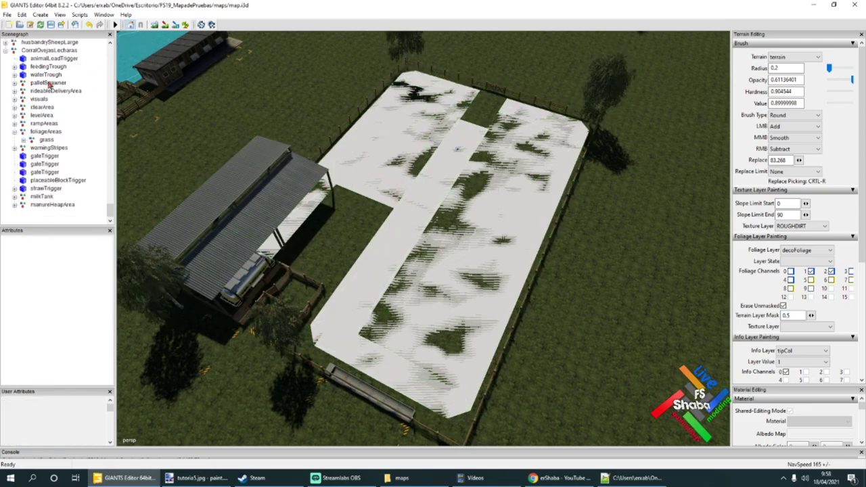
Collapse and select the CorralOvejasLecharas group and set its X, Y and Z translation to 0.
left_click(18, 51)
left_click(5, 52)
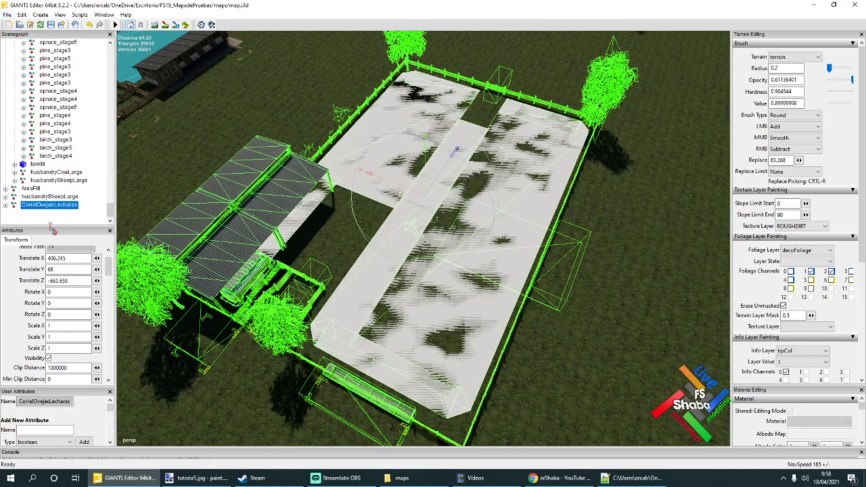
left_click_drag(72, 259, 40, 270)
type("00")
key("Tab")
key("BackSpace")
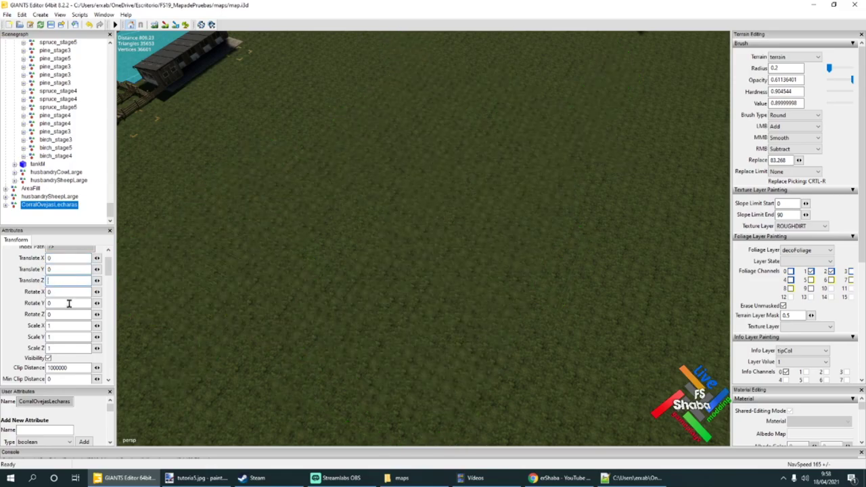
type("0")
left_click(7, 14)
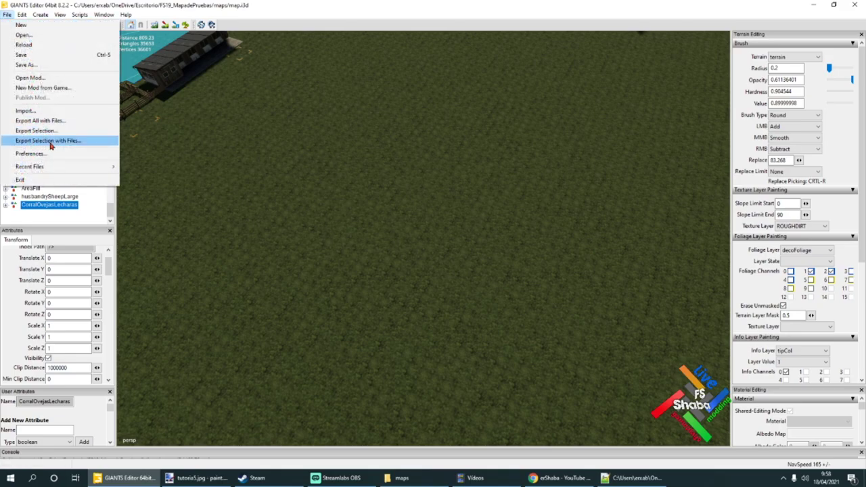
left_click(51, 142)
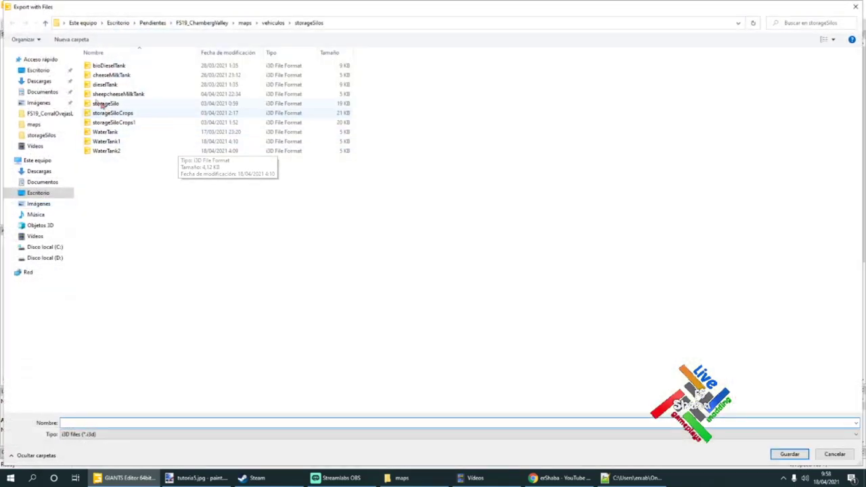
left_click(82, 23)
left_click(39, 70)
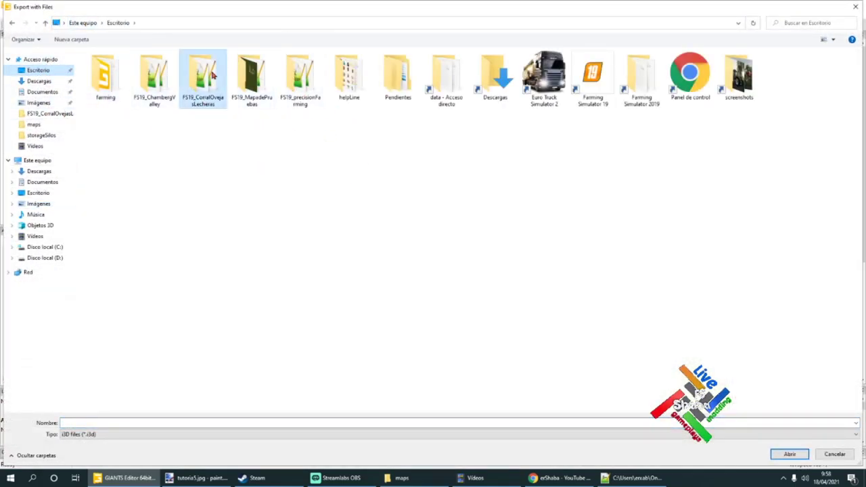
double_click(211, 74)
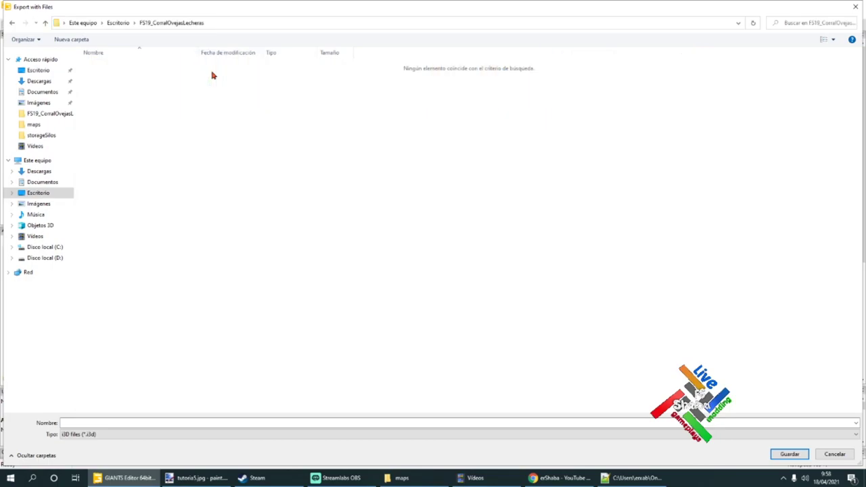
left_click(195, 422)
type("ovejasLecheras")
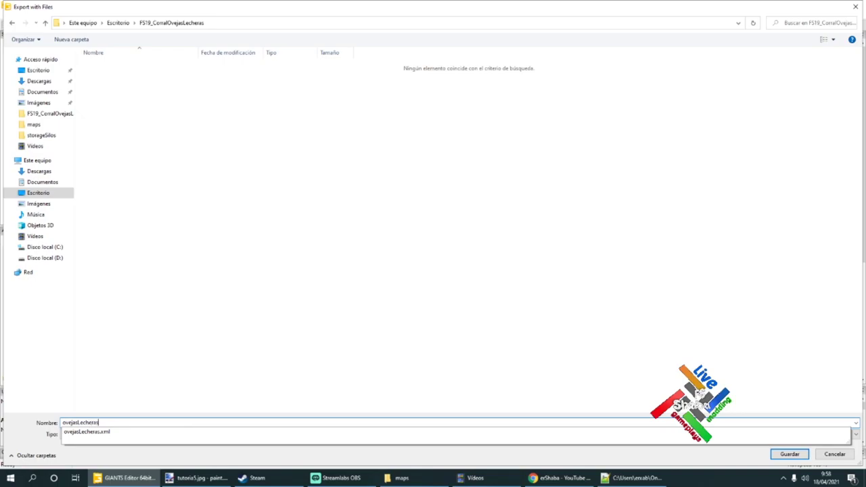
left_click(633, 478)
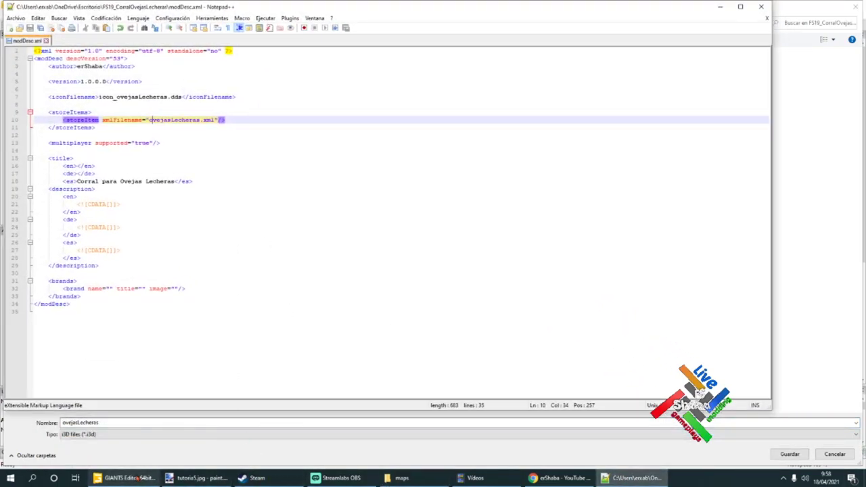
left_click(720, 6)
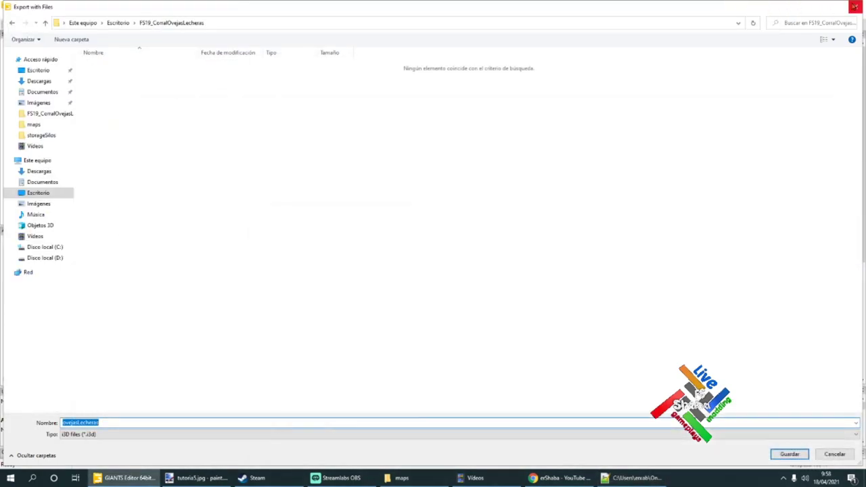
left_click(856, 6)
Minimize the editor and open ovejasLecheras.xml from the FS19_CorralOvejasLecheras desktop folder.
left_click(813, 5)
left_click(373, 249)
double_click(373, 249)
double_click(318, 169)
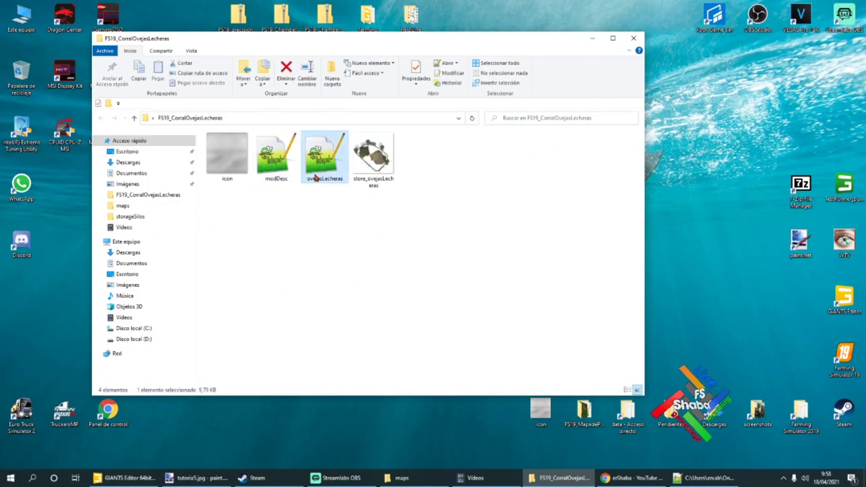
Copy the name corralOvejasLecheras, without its .i3d extension, from the XML's filename entry.
left_click(124, 204)
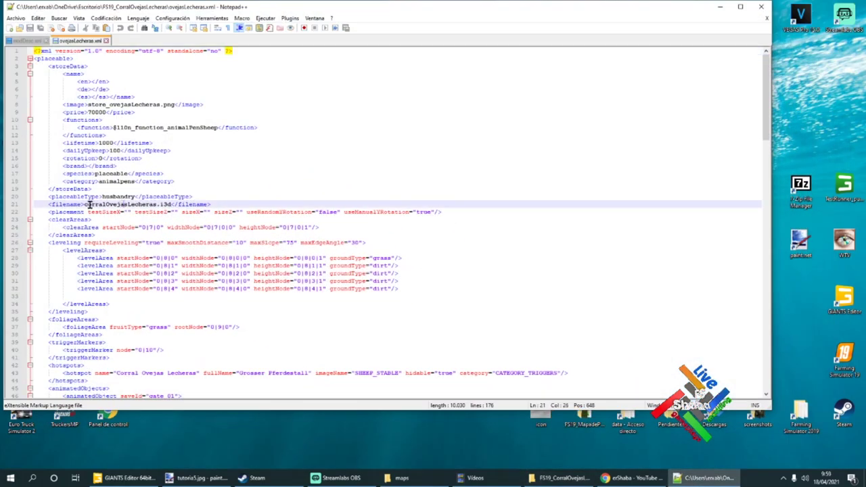
left_click_drag(85, 204, 156, 205)
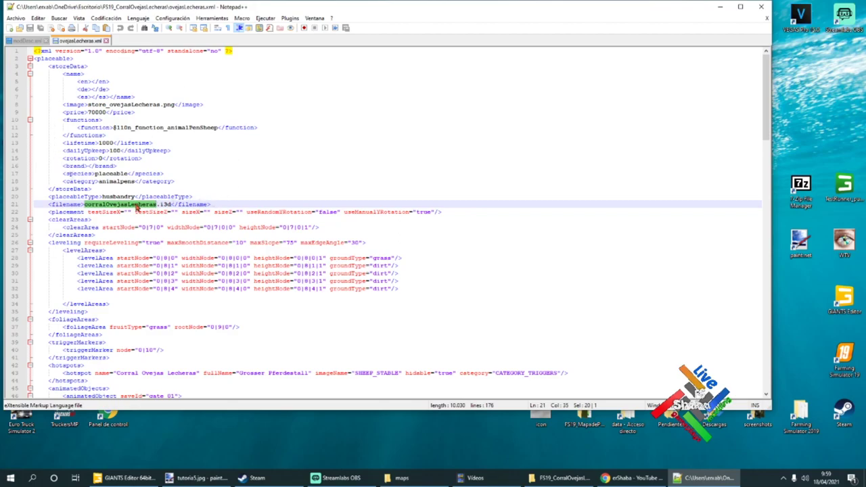
right_click(136, 207)
left_click(174, 220)
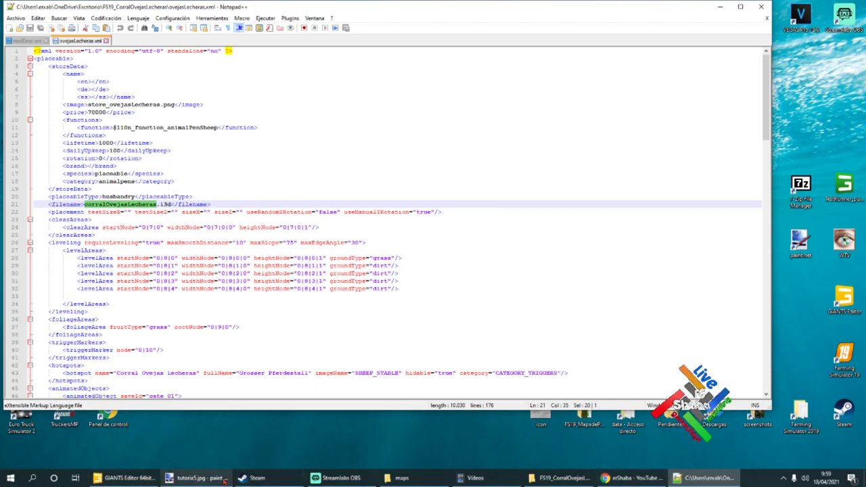
Export CorralOvejasLecharas from GIANTS Editor with its files as corralOvejasLecheras into FS19_CorralOvejasLecheras on the desktop, getting the parent directory structure.
left_click(138, 478)
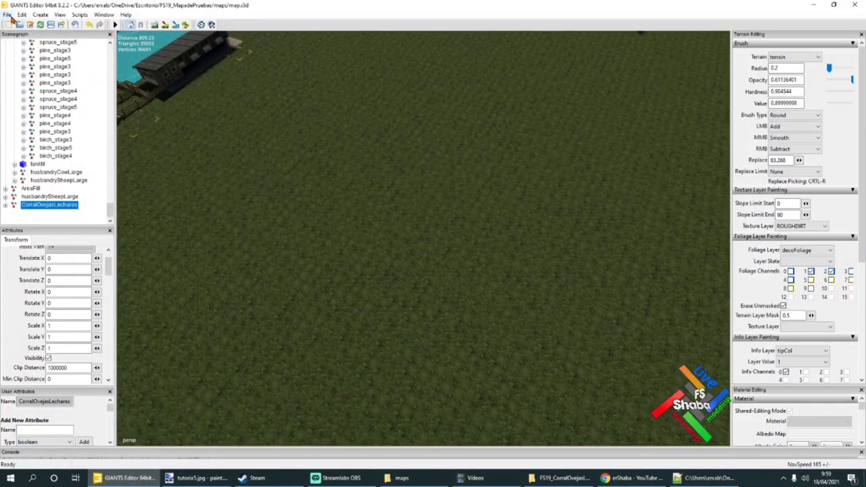
left_click(7, 14)
left_click(56, 142)
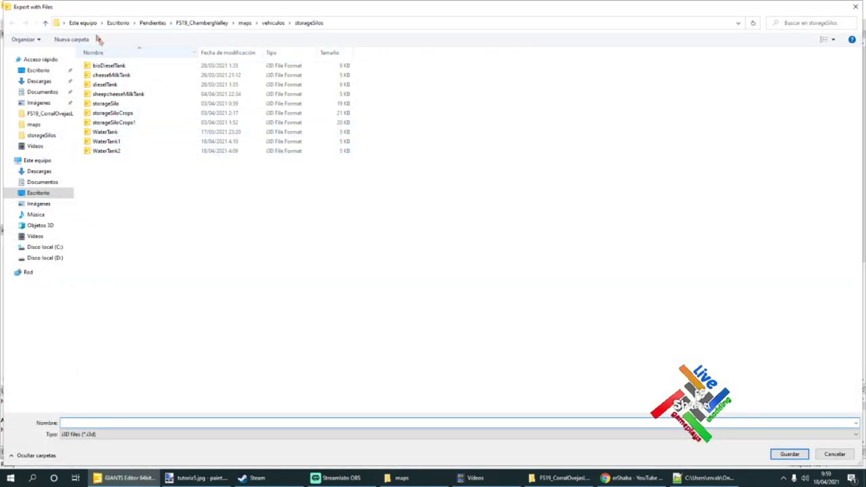
left_click(40, 70)
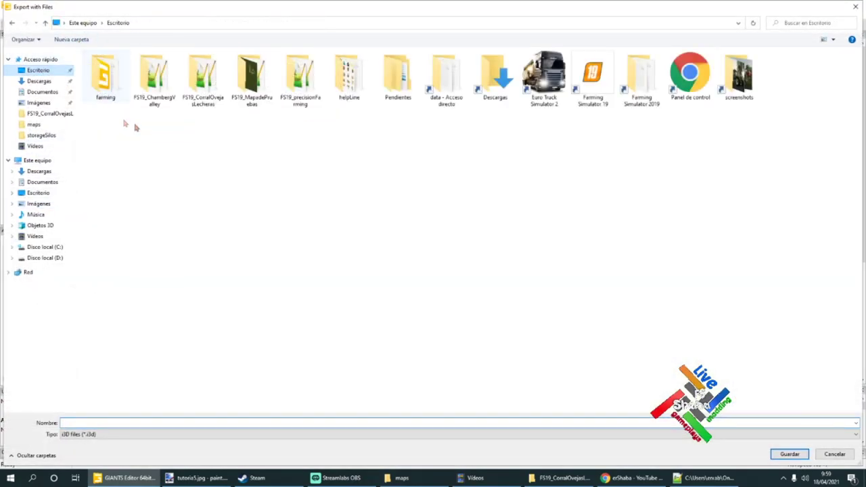
double_click(203, 75)
right_click(141, 423)
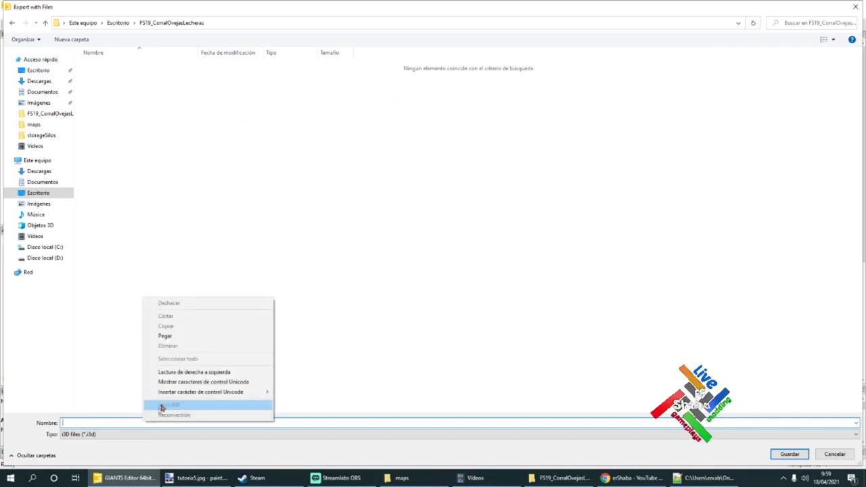
left_click(163, 347)
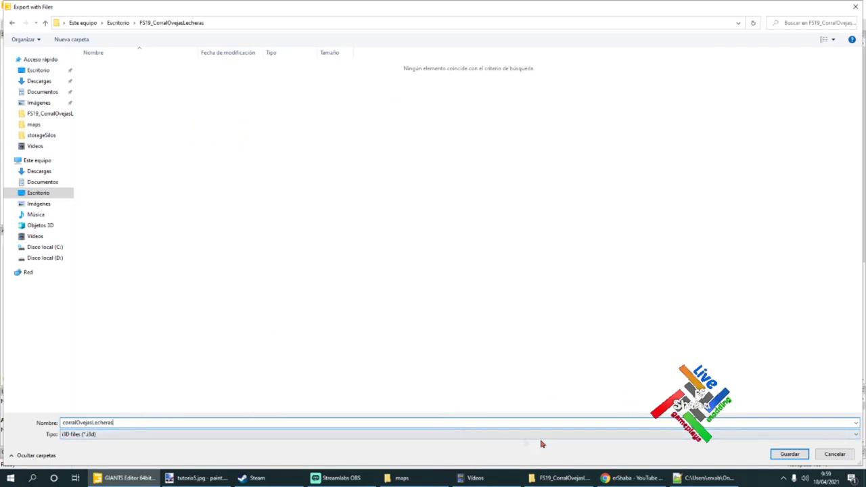
left_click(788, 454)
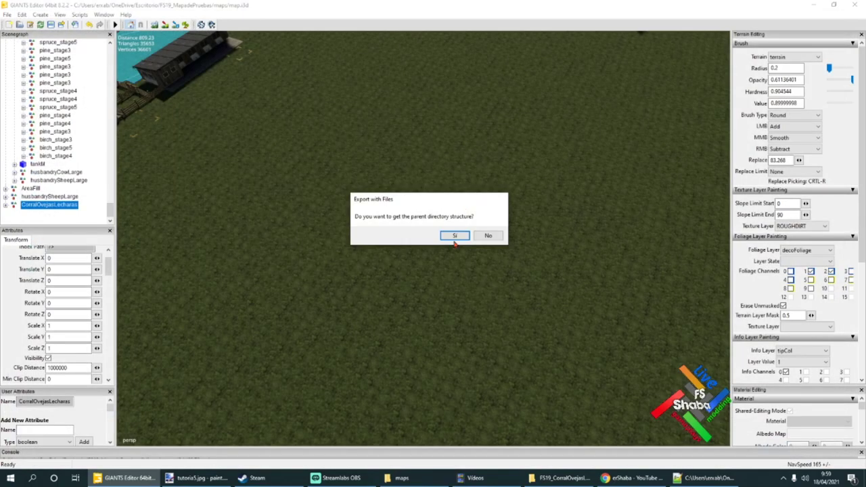
left_click(453, 236)
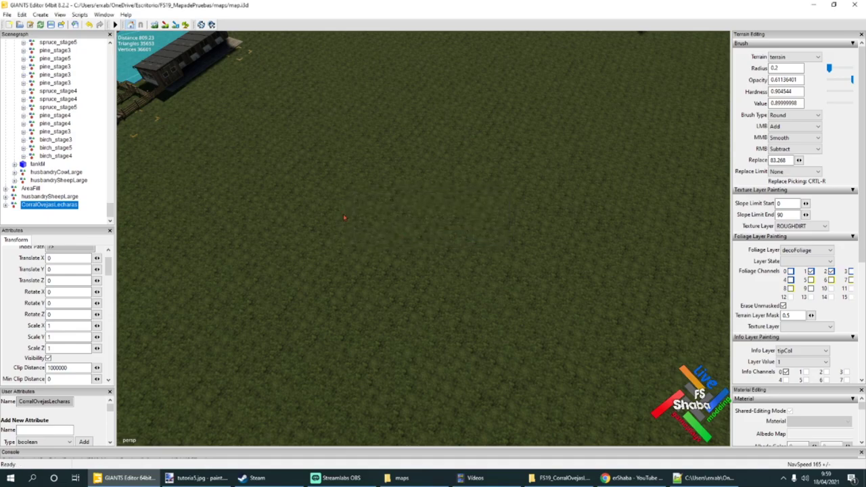
Minimize the editor and Notepad++ and check the exported files and the textures folder in FS19_CorralOvejasLecheras.
left_click(814, 5)
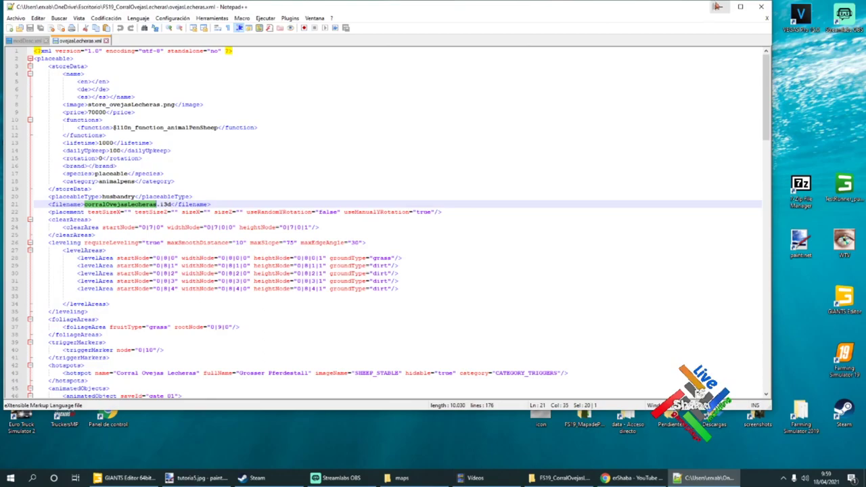
left_click(717, 6)
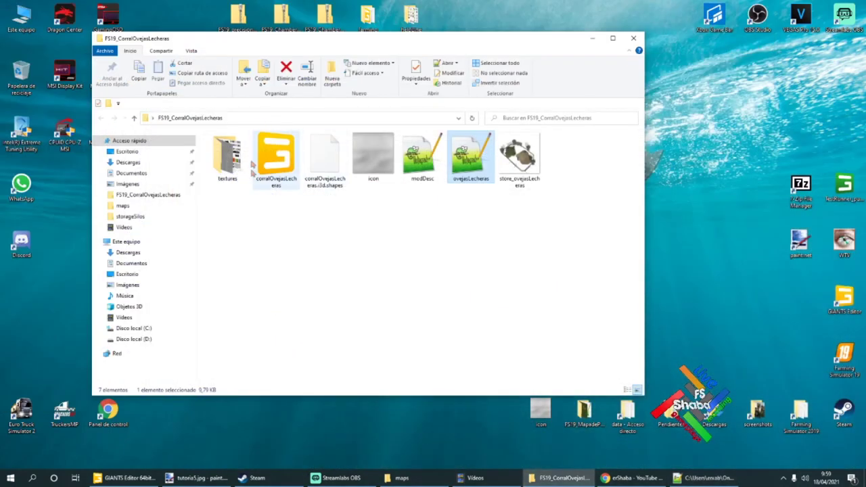
left_click(256, 164)
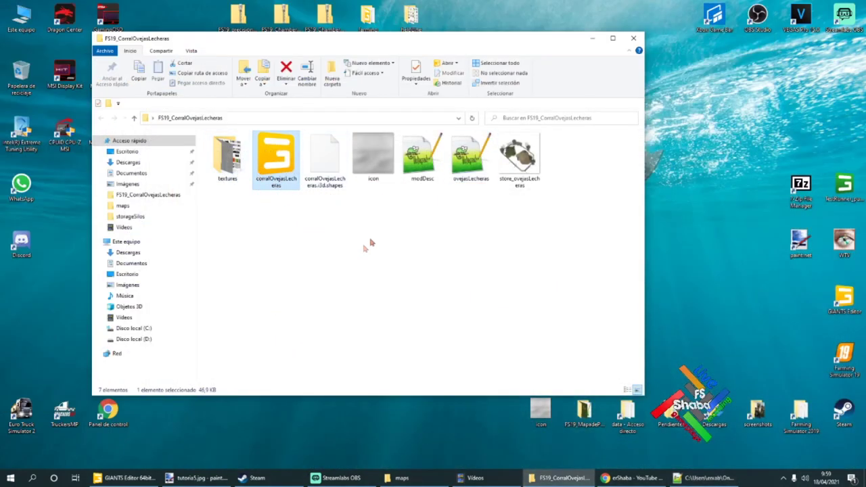
left_click(228, 157)
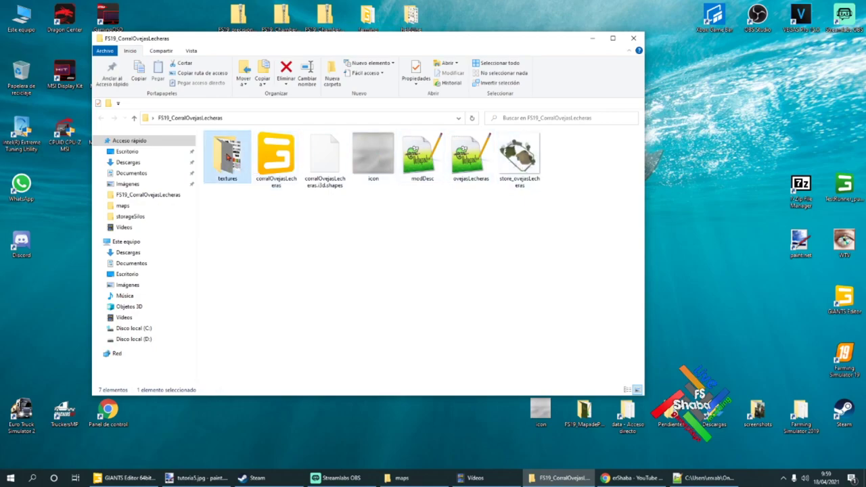
double_click(228, 156)
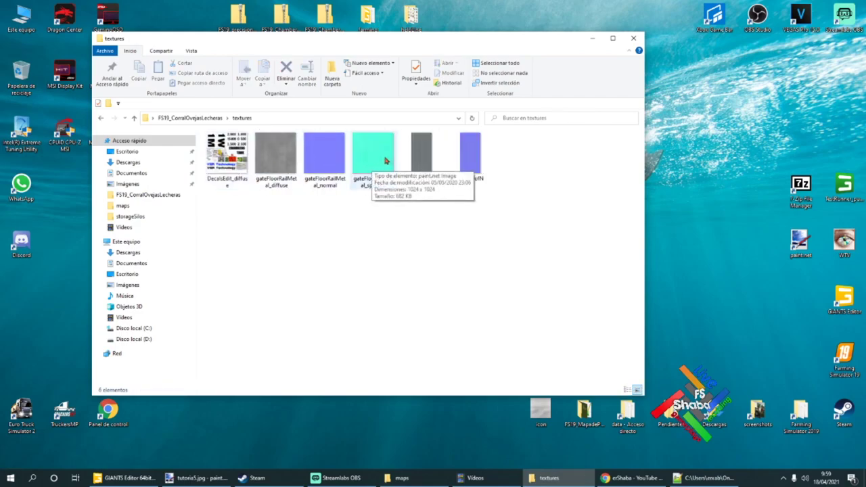
left_click(227, 157)
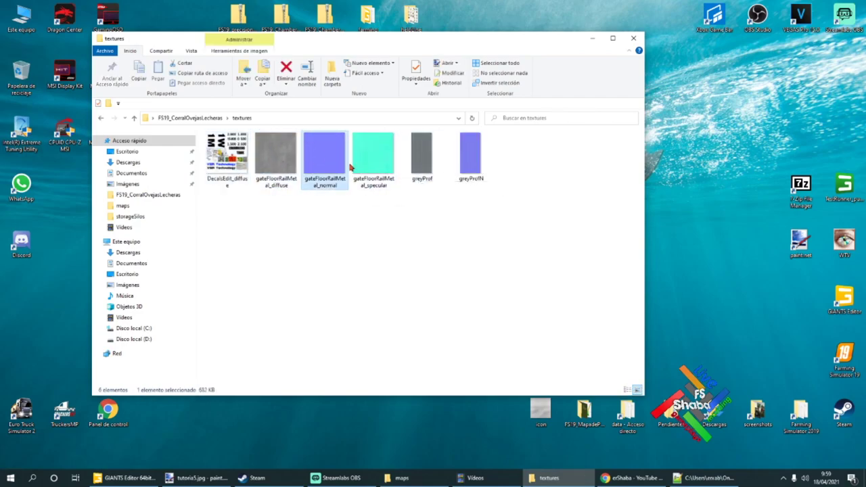
left_click(365, 166)
left_click(213, 120)
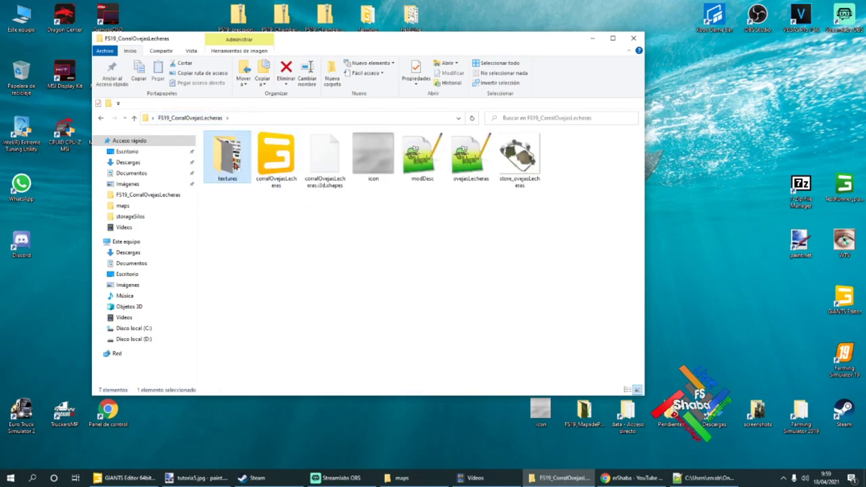
double_click(231, 162)
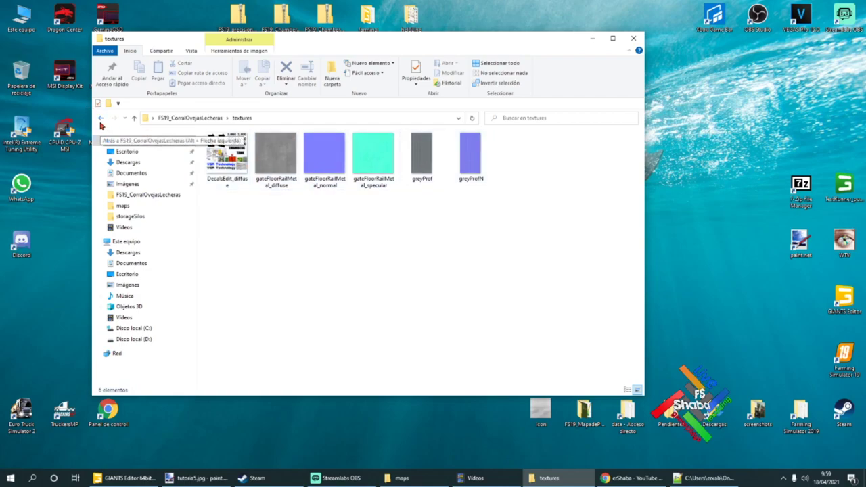
left_click(101, 119)
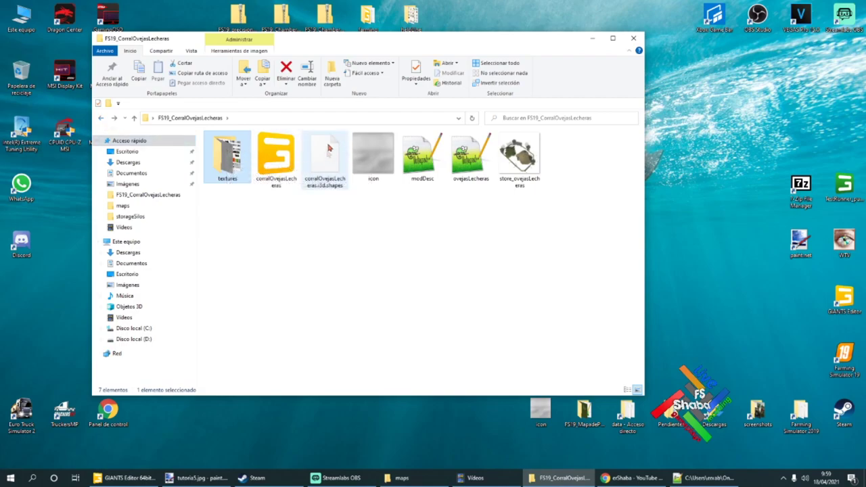
Open the exported corralOvejasLecheras i3d file from the mod folder in GIANTS Editor.
left_click(357, 234)
left_click(270, 152)
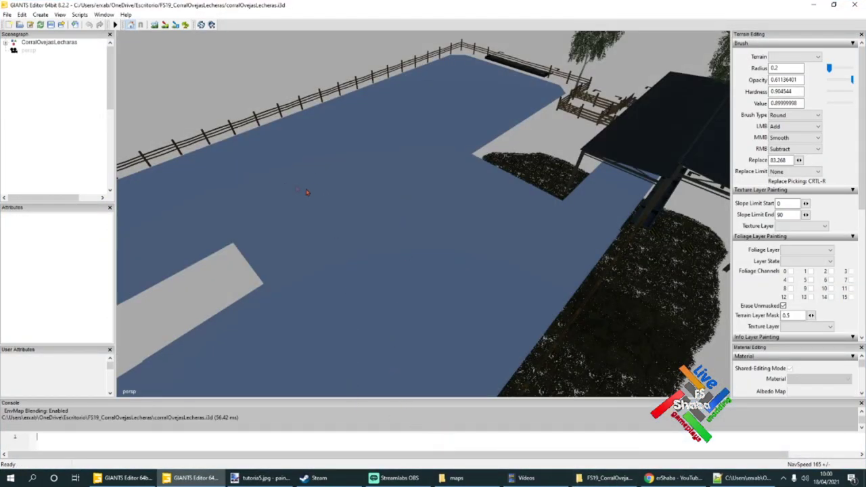
scroll(297, 189, "down", 5)
scroll(300, 219, "up", 4)
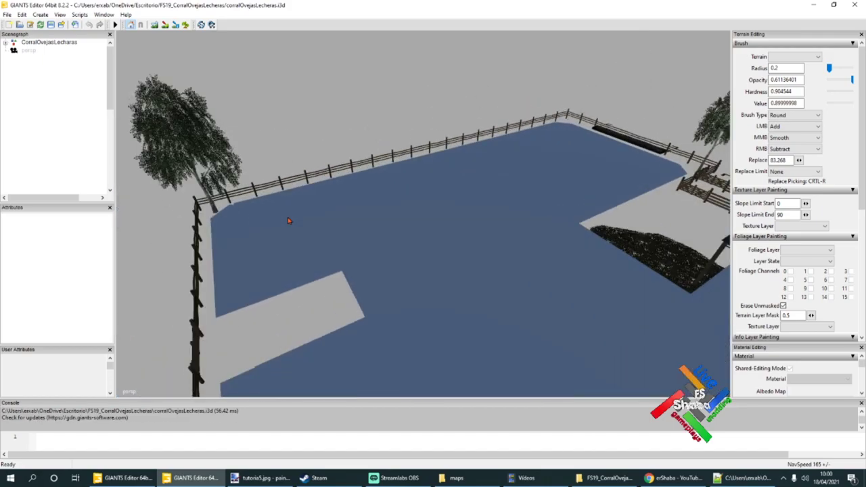
left_click_drag(287, 217, 342, 220, "alt")
Examine the pen's navigation planes and the whole navMeshPlanes group from several angles.
left_click(332, 213)
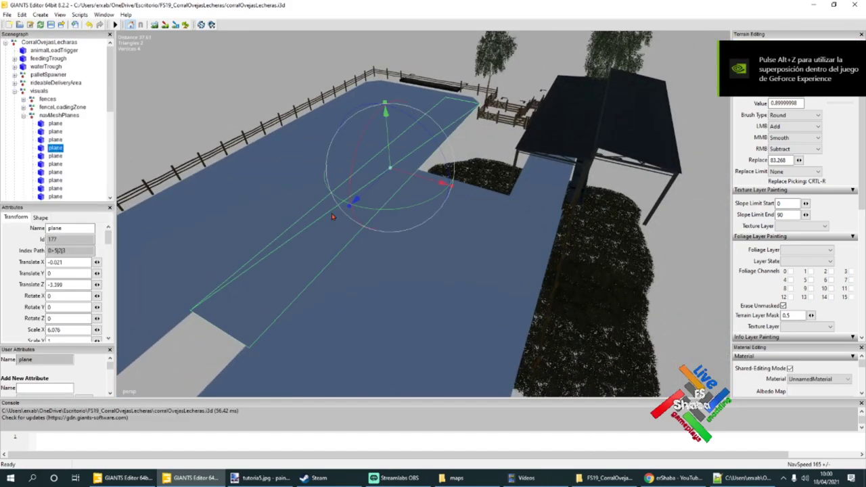
left_click(56, 124)
scroll(325, 218, "down", 2)
left_click_drag(325, 218, 369, 223, "alt")
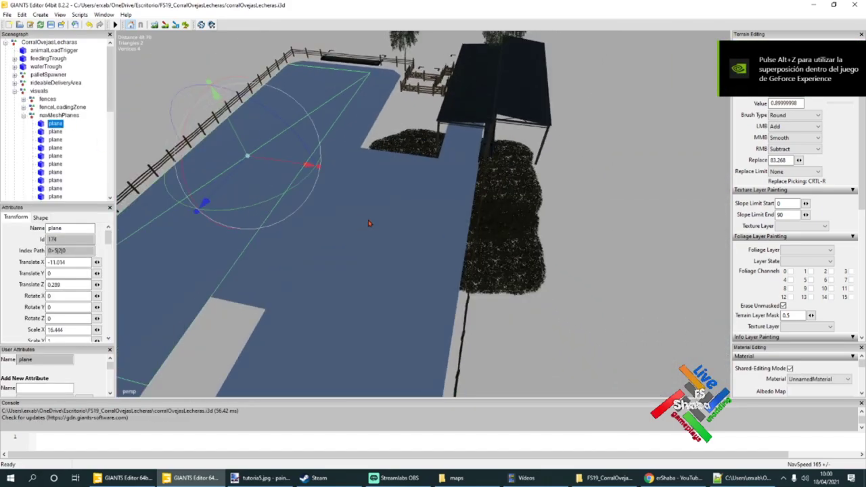
left_click(60, 115)
scroll(342, 234, "down", 4)
left_click_drag(343, 234, 332, 236, "alt")
scroll(387, 233, "up", 5)
left_click_drag(388, 234, 367, 213, "alt")
scroll(353, 202, "down", 5)
middle_click_drag(353, 201, 464, 248)
scroll(394, 228, "up", 5)
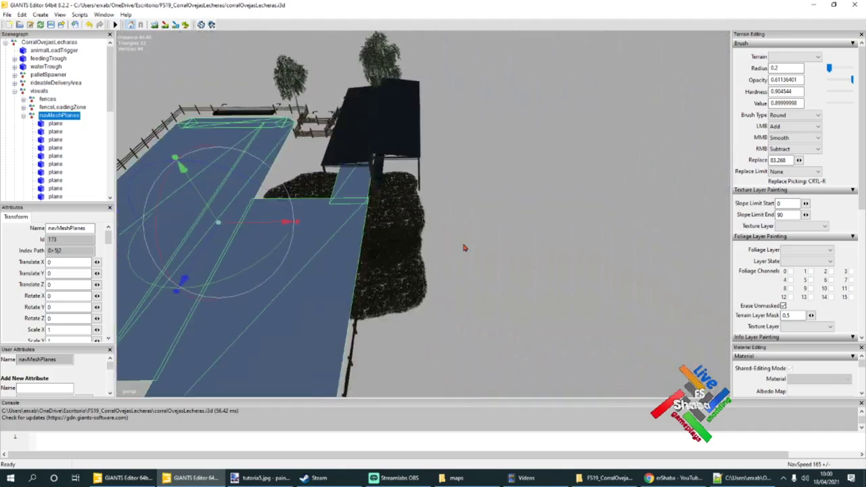
left_click_drag(402, 249, 431, 235, "alt")
scroll(359, 232, "up", 5)
scroll(463, 223, "down", 6)
Look at strawPlane03, collapse strawTrigger, and check the milkTank and manureHeapArea nodes in the scene.
left_click(261, 217)
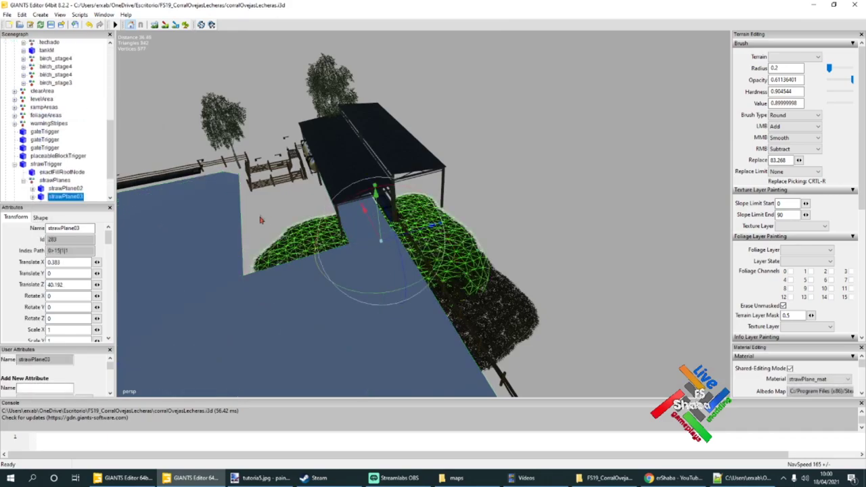
middle_click_drag(396, 259, 363, 264)
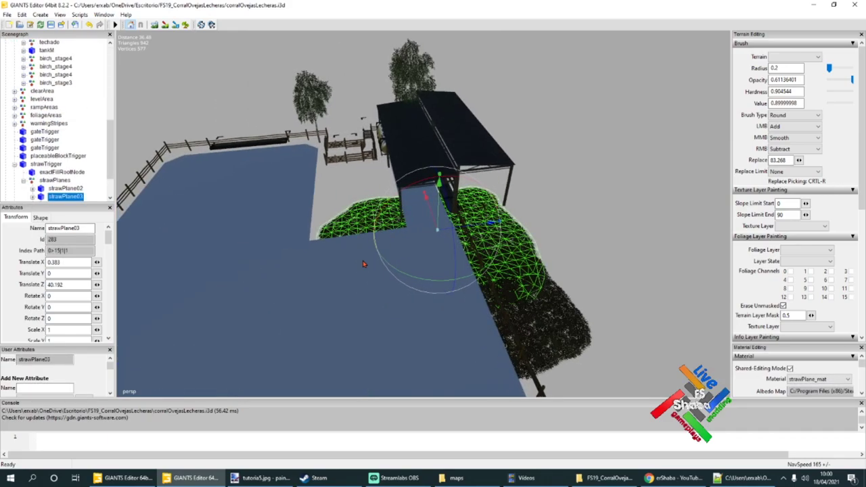
left_click(45, 164)
left_click(16, 165)
left_click(40, 172)
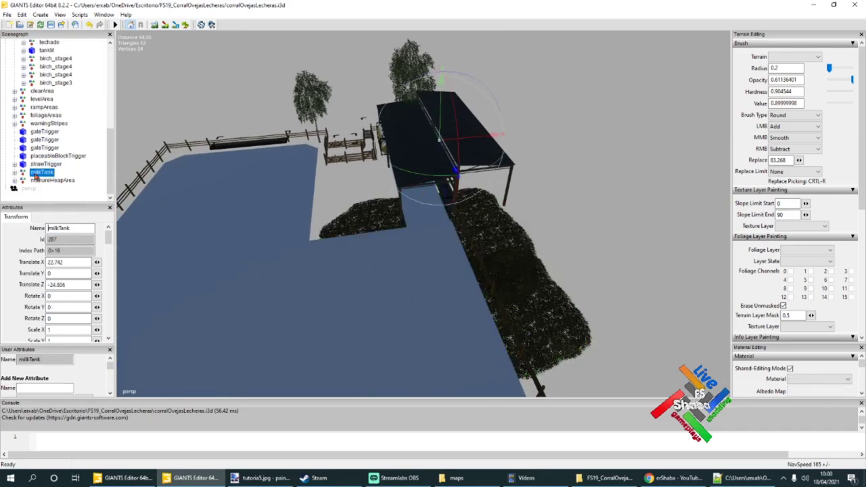
left_click(54, 180)
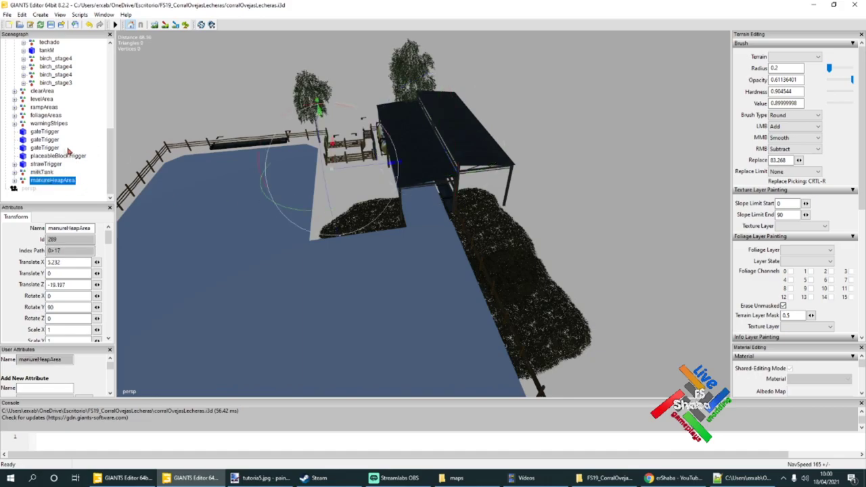
Examine the strawTrigger and its exactFillRootNode beside the pen's fence, and collapse strawTrigger again.
left_click(46, 165)
left_click_drag(245, 214, 248, 227, "alt")
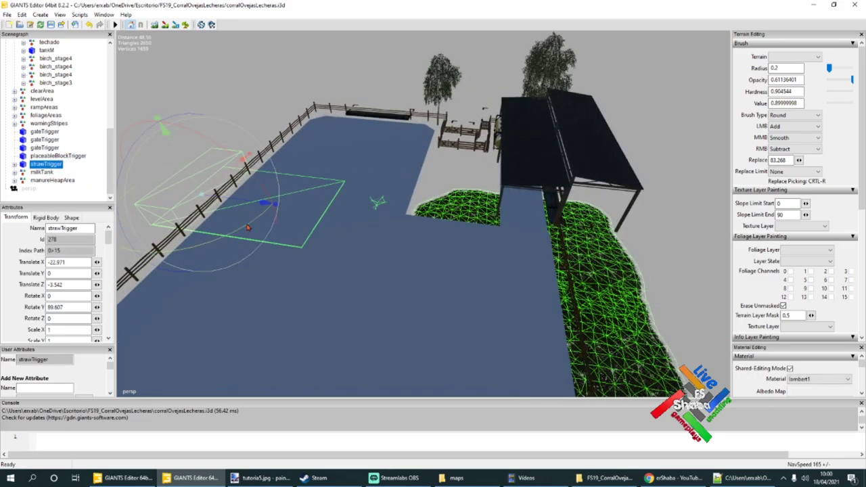
right_click_drag(497, 235, 478, 257)
right_click_drag(387, 211, 363, 195)
key("f")
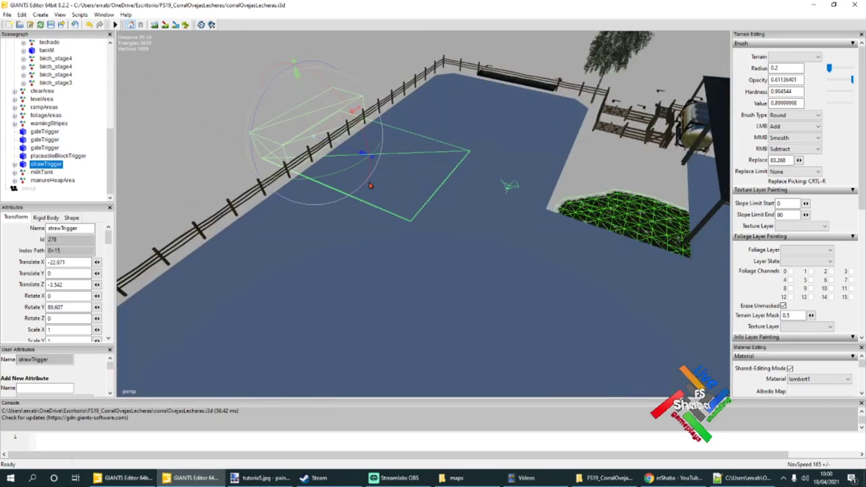
left_click(14, 165)
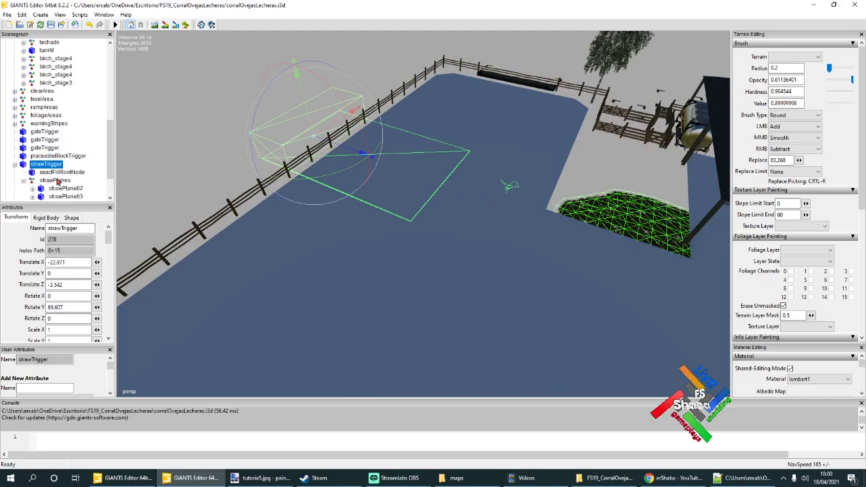
left_click(61, 172)
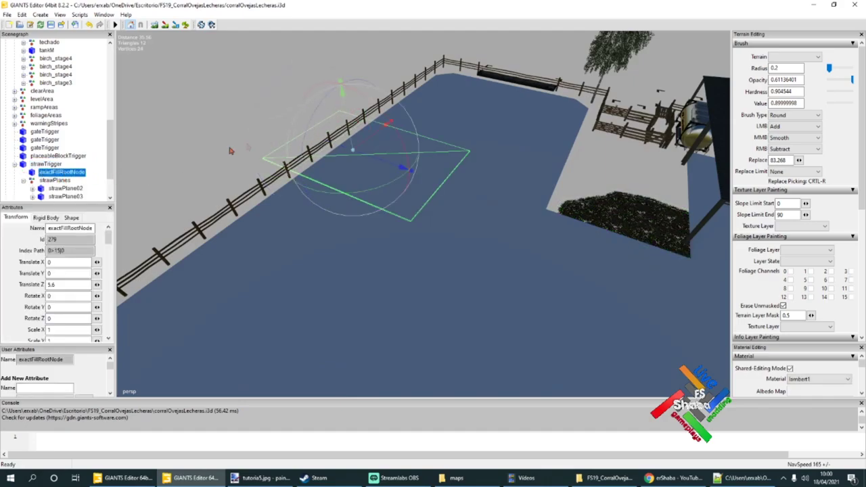
left_click(44, 164)
key("f")
scroll(378, 194, "down", 5)
left_click(15, 164)
Collapse the visuals group in the scenegraph and look at the placeableBlockTrigger and strawTrigger nodes.
scroll(80, 133, "up", 6)
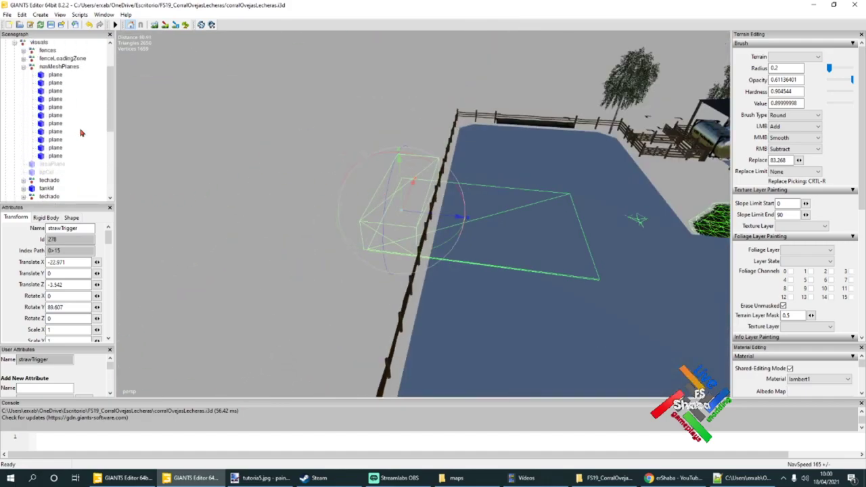
scroll(79, 133, "up", 2)
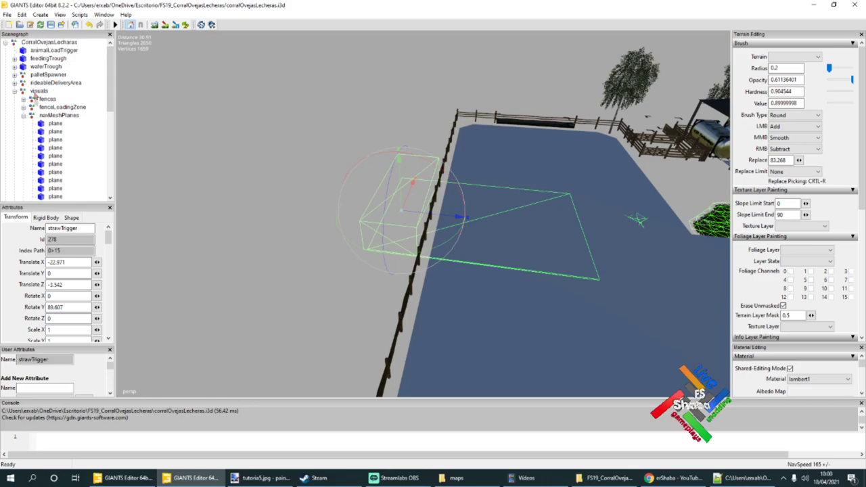
scroll(35, 95, "down", 1)
left_click(14, 67)
left_click(106, 107)
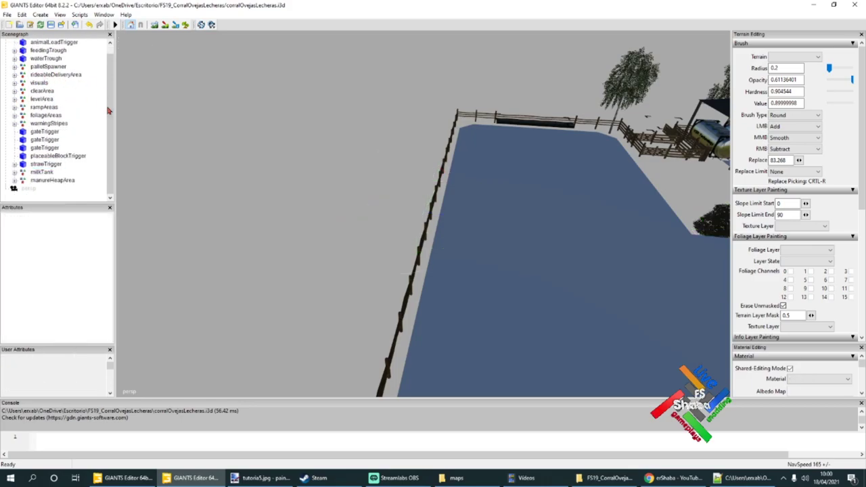
left_click(46, 164)
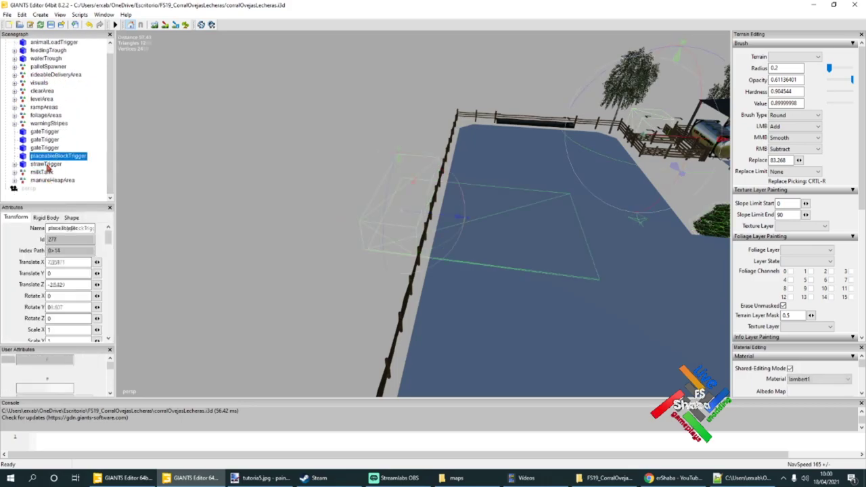
Expand warningStripes, inspect where its animal loading, feeding trough, water trough and pallet spawner stripes sit, and collapse the group.
left_click(41, 125)
left_click(16, 124)
left_click(80, 149)
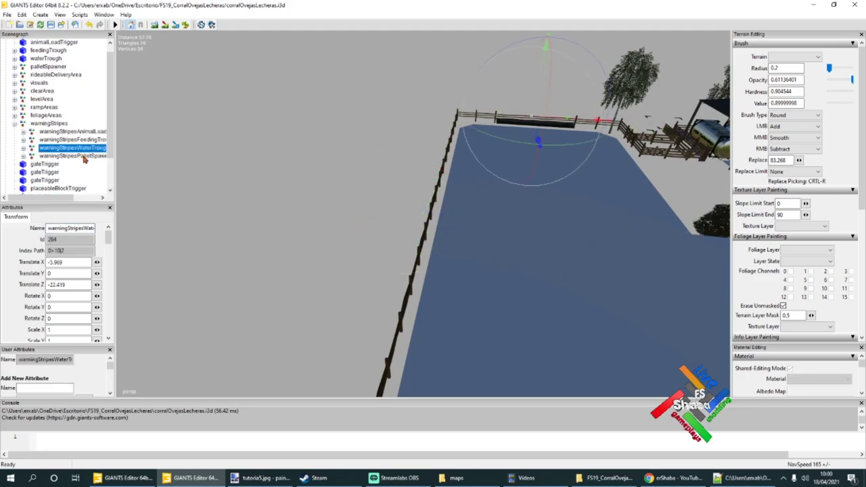
left_click(83, 156)
left_click_drag(490, 205, 535, 208, "alt")
scroll(535, 208, "down", 3)
middle_click_drag(535, 211, 545, 209)
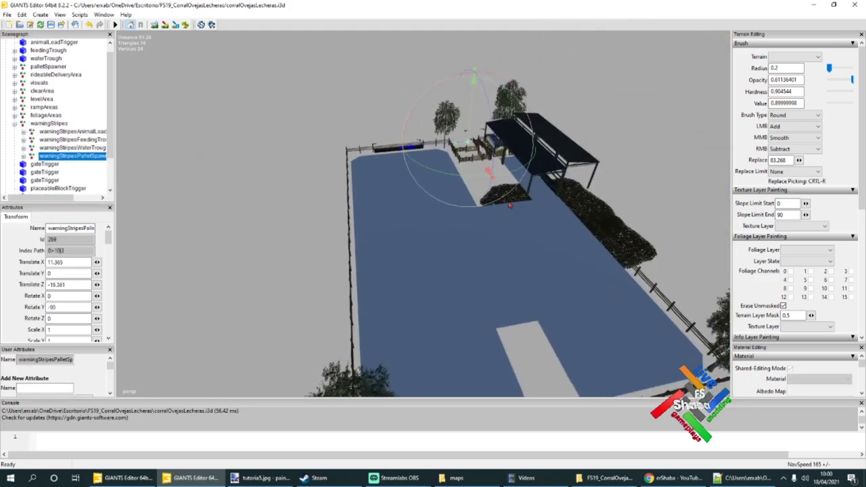
left_click(94, 147)
left_click(102, 139)
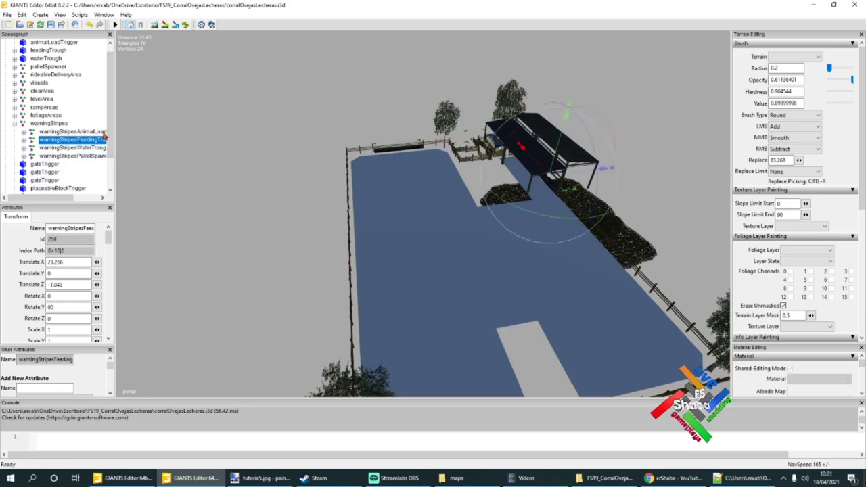
left_click(104, 132)
left_click(99, 148)
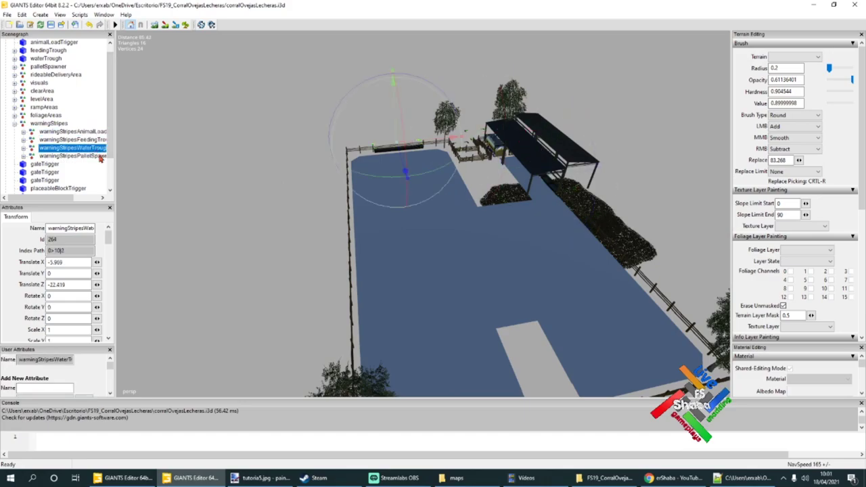
left_click(105, 156)
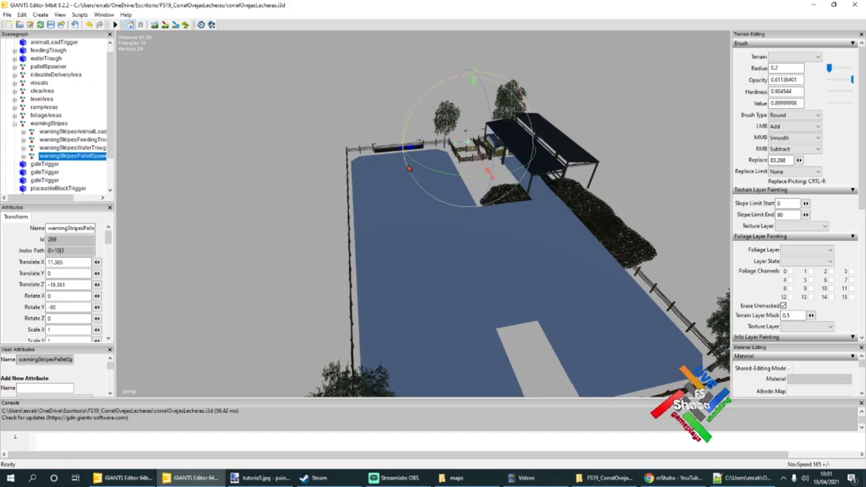
left_click(31, 123)
left_click(15, 124)
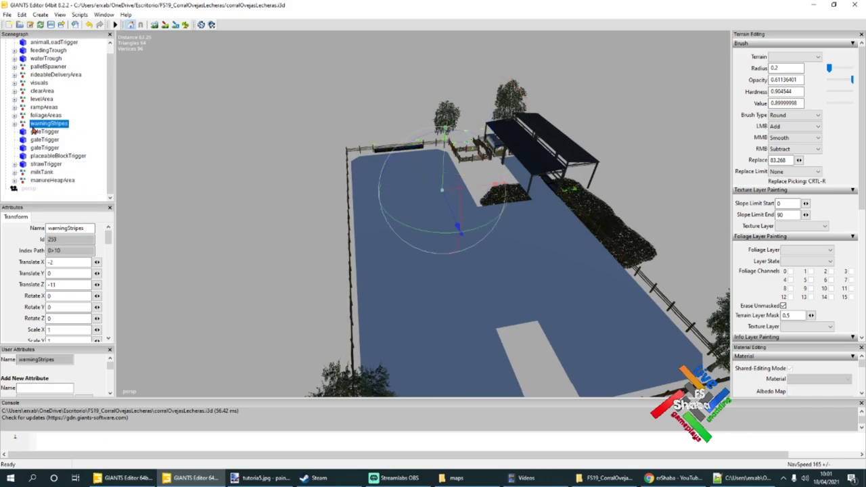